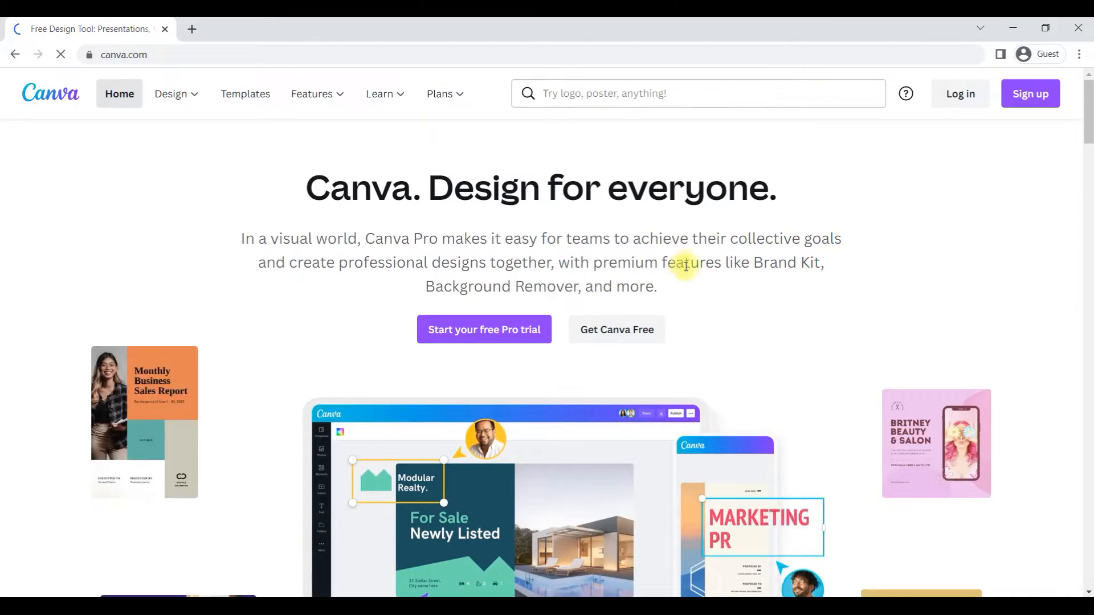
# Step: Open the sign-up options, view the Google sign-in window and close it
pyautogui.click(1043, 100)
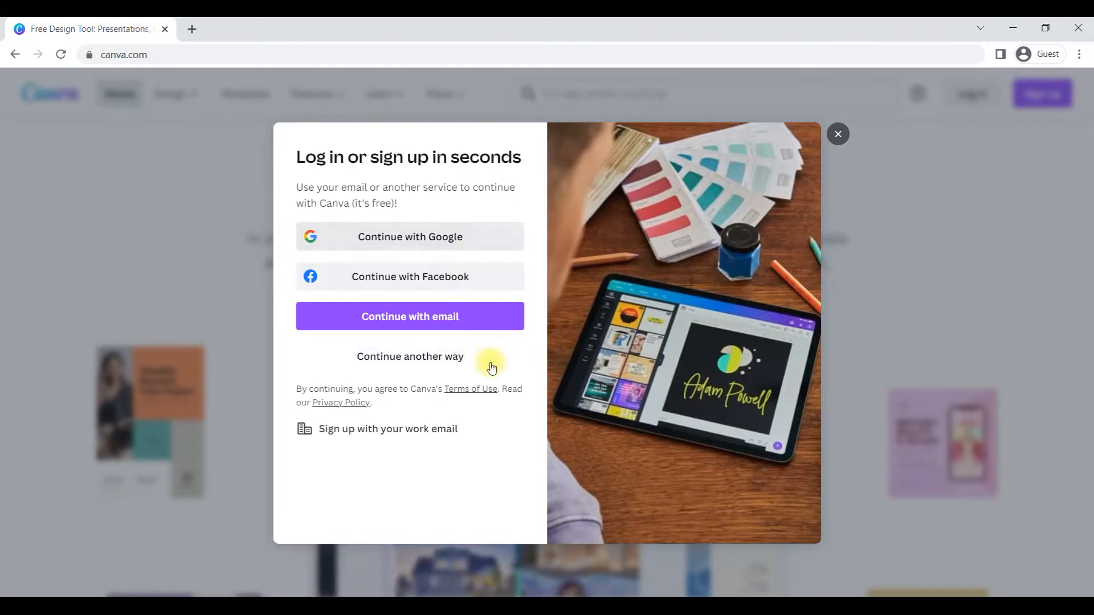
pyautogui.click(459, 243)
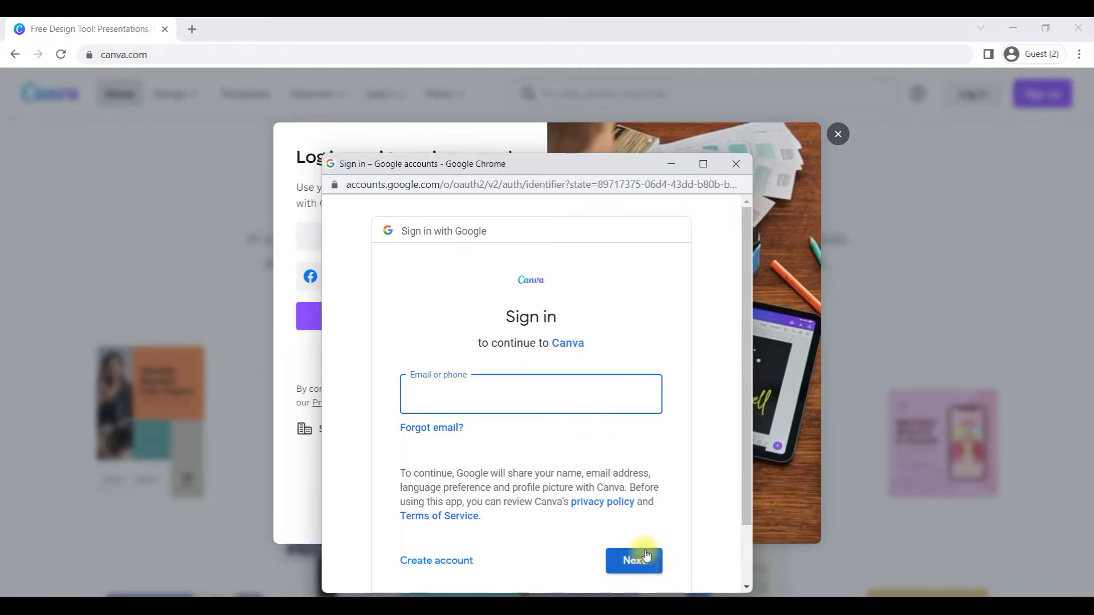
pyautogui.click(438, 563)
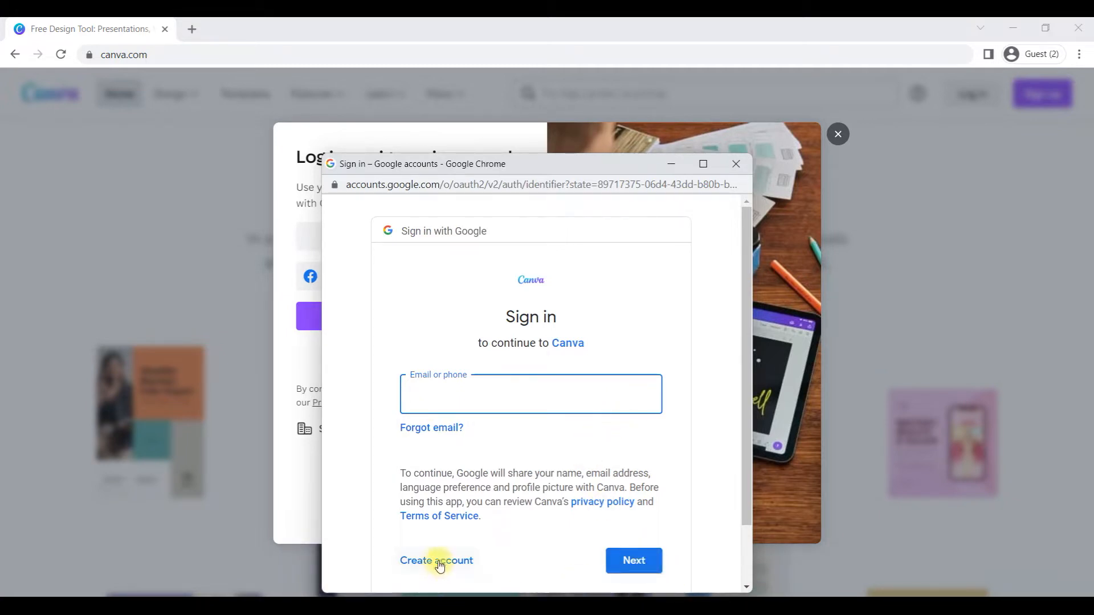
pyautogui.click(740, 170)
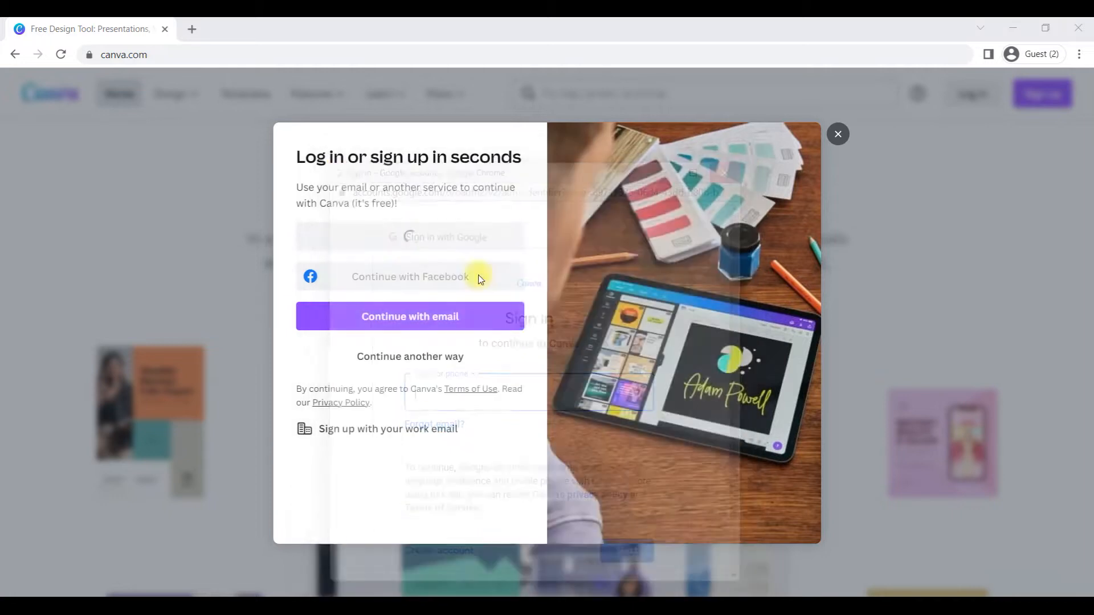
# Step: View the Facebook login window and the email sign-up form, closing each without signing up
pyautogui.click(408, 281)
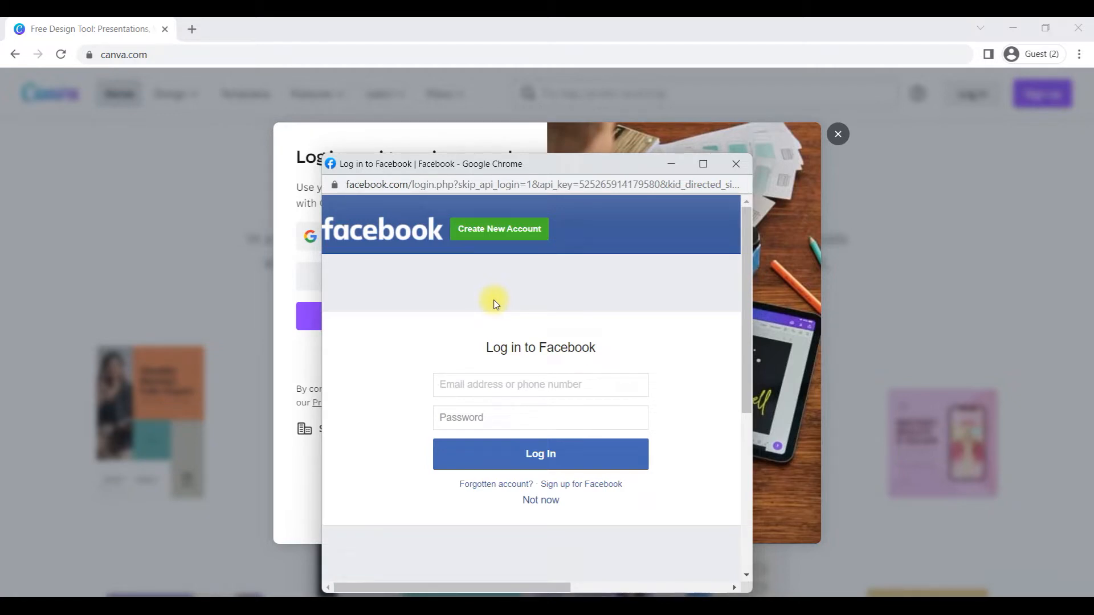
pyautogui.click(471, 393)
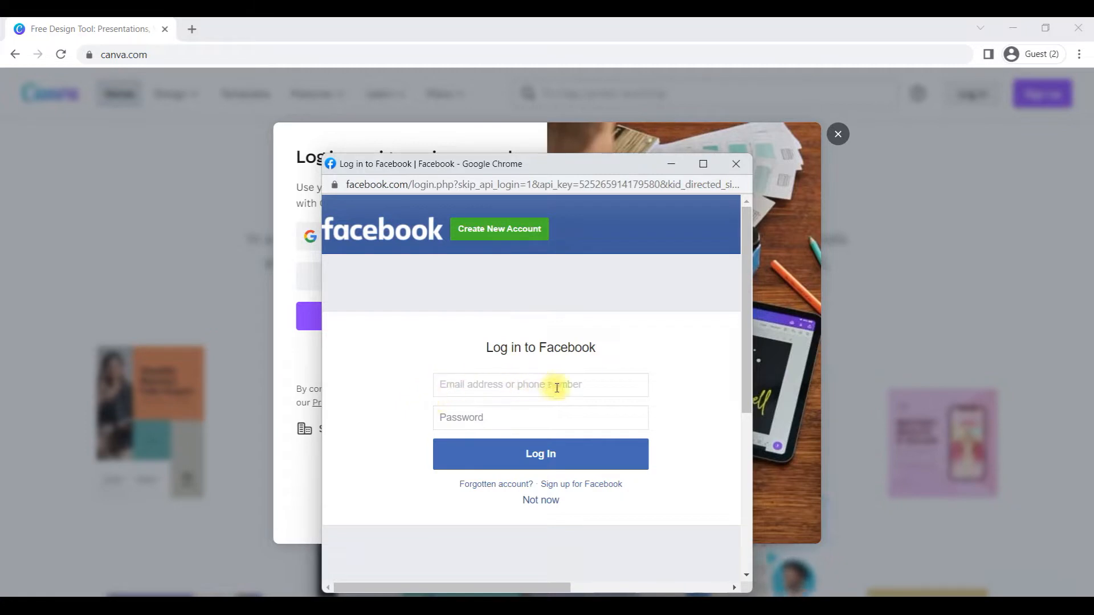
pyautogui.click(555, 459)
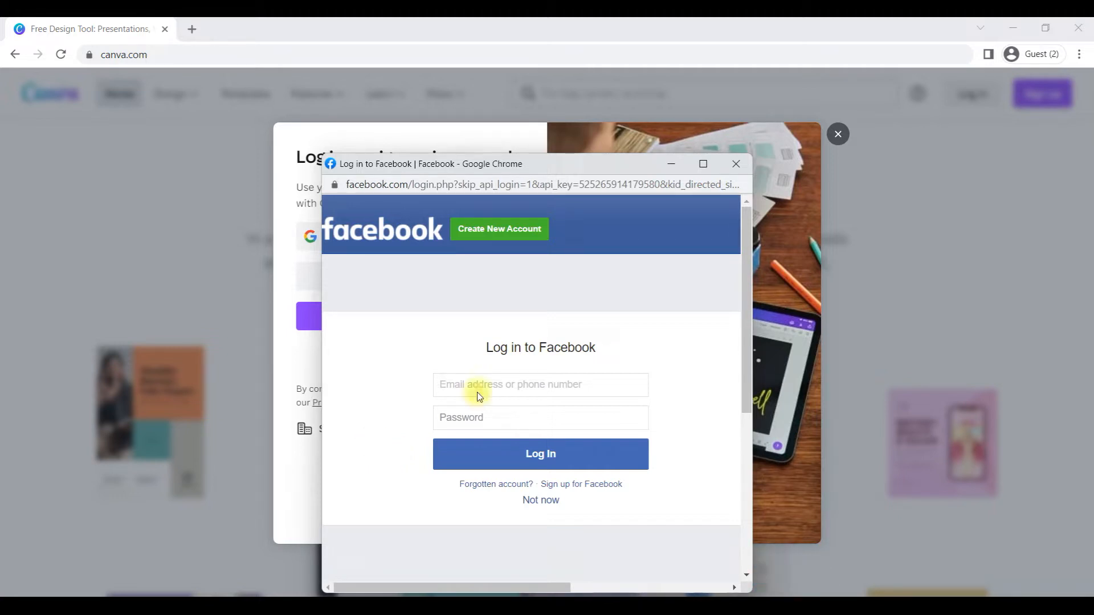
pyautogui.click(736, 165)
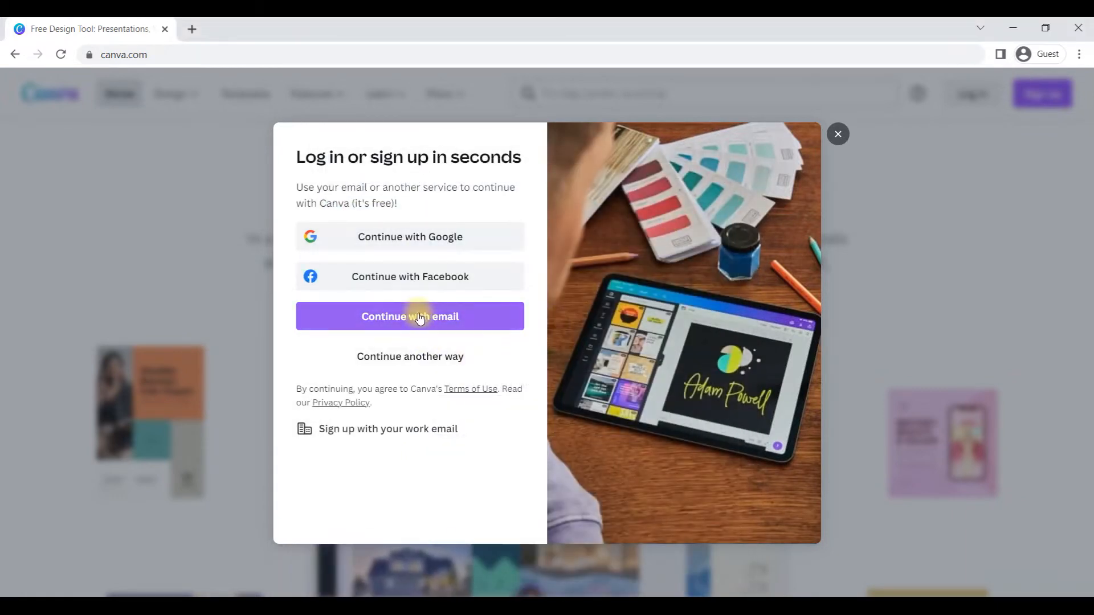
pyautogui.click(420, 315)
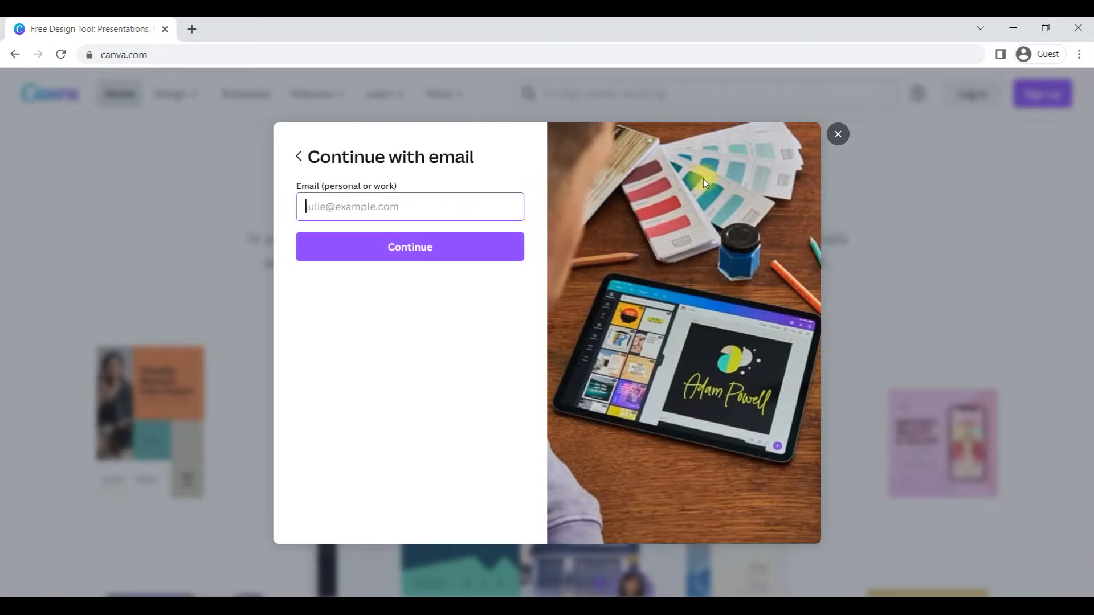
pyautogui.click(837, 136)
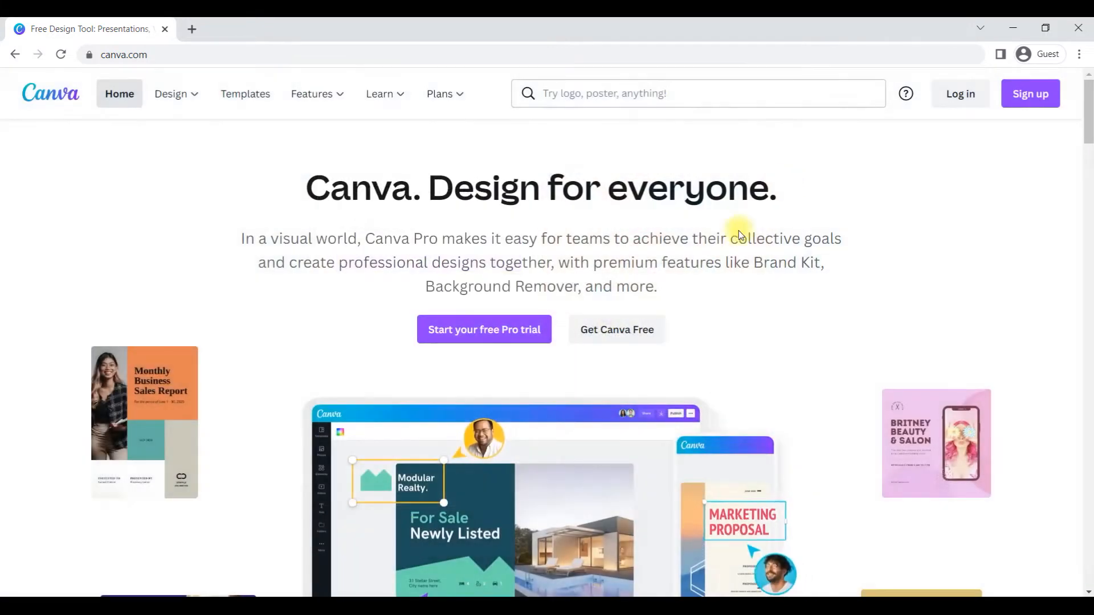
# Step: Switch to the other Chrome window with the signed-in Canva home page
pyautogui.click(1013, 28)
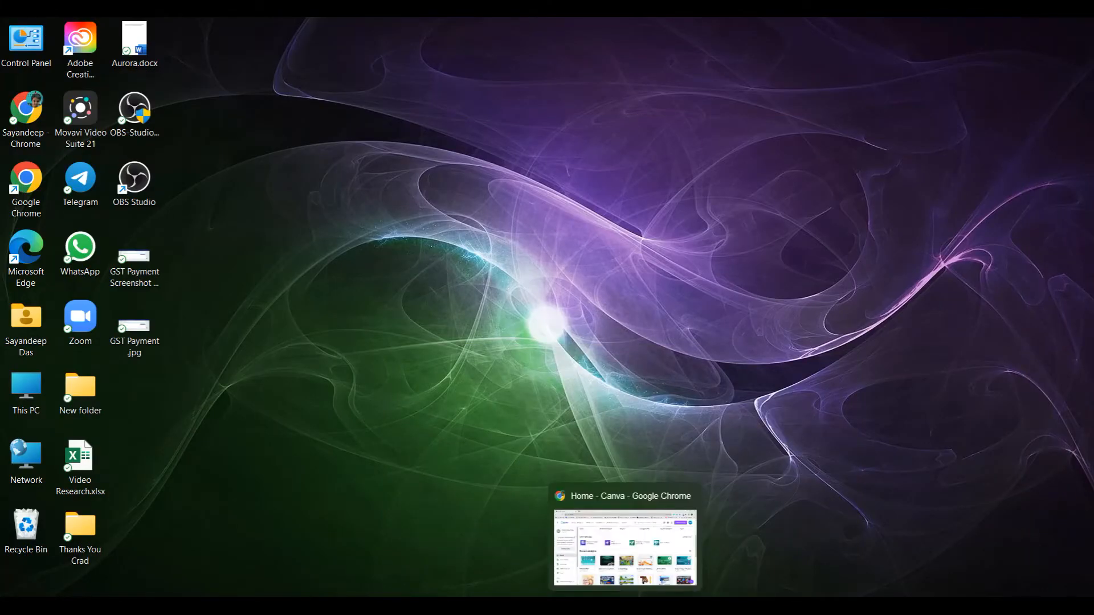
pyautogui.click(625, 606)
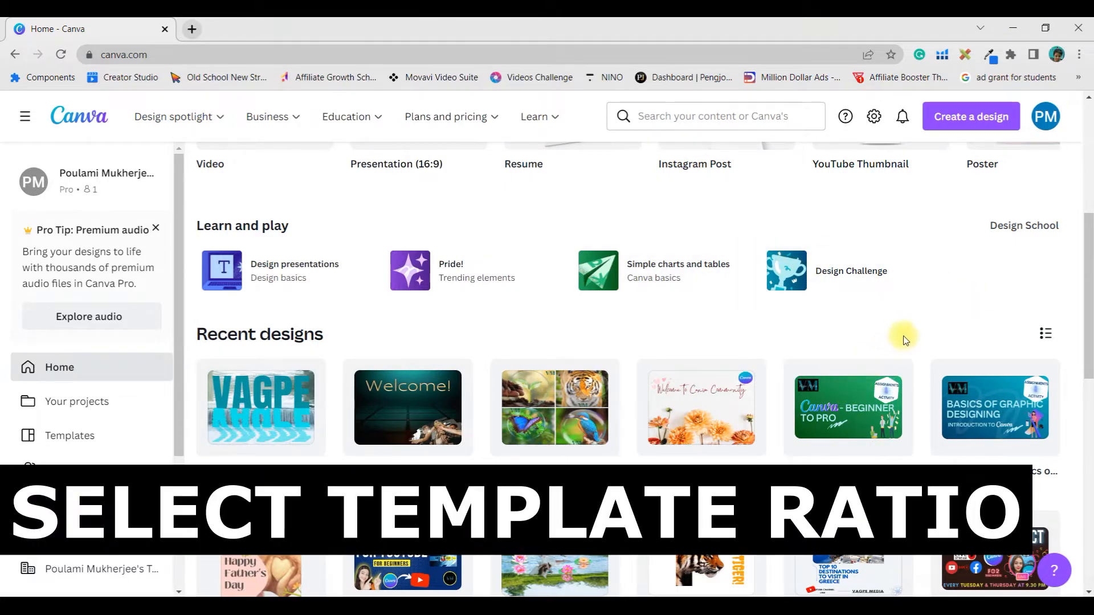
# Step: Look through the recent designs on the home page and the options in the account menu
pyautogui.scroll(-3, 906, 340)
pyautogui.scroll(-10, 855, 367)
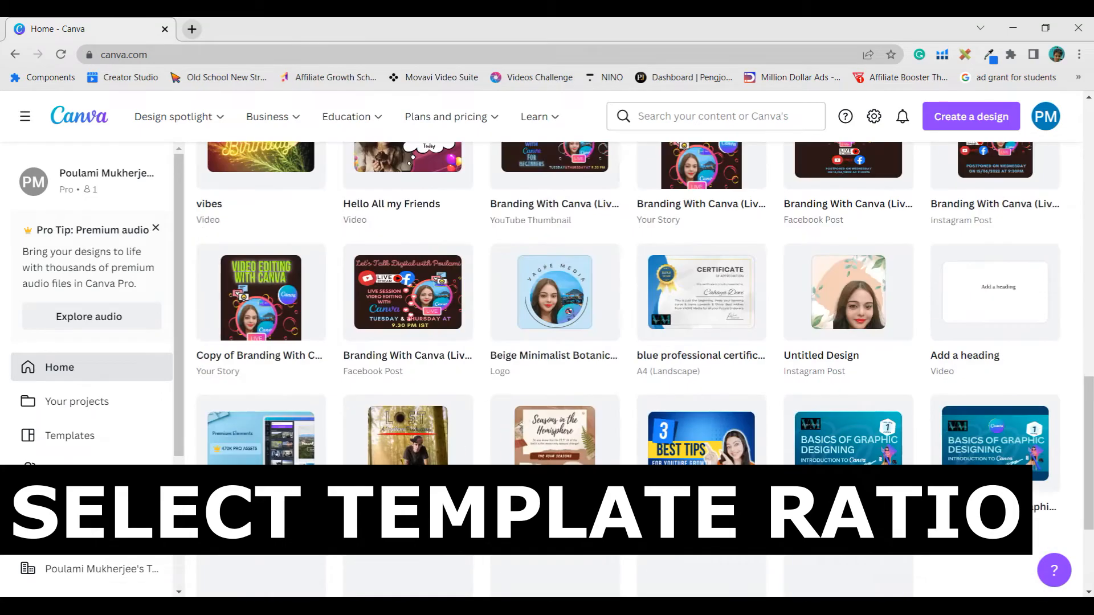
pyautogui.scroll(15, 730, 527)
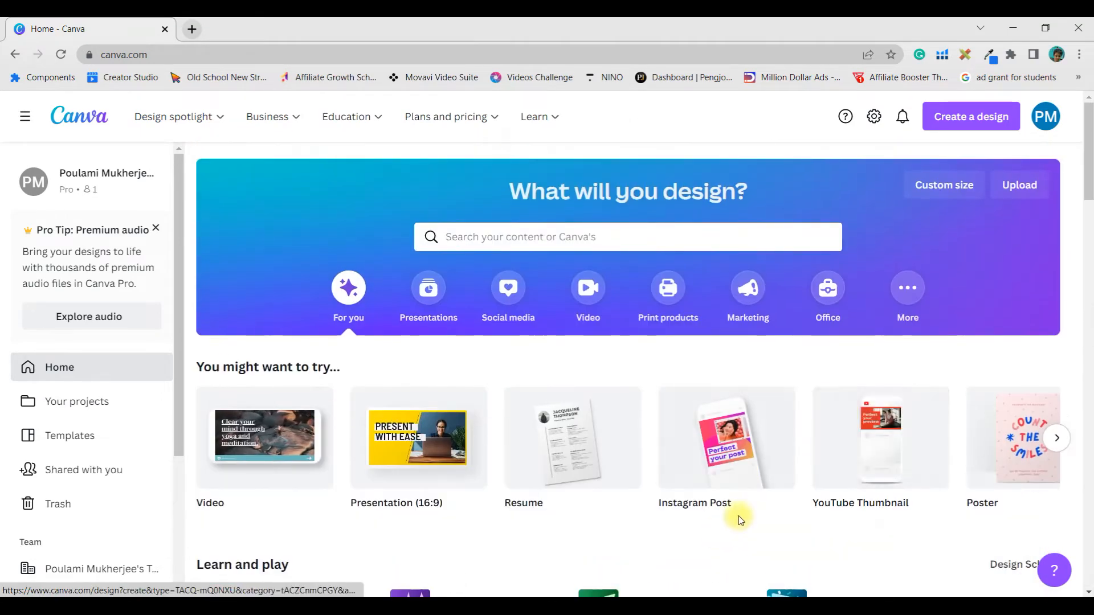
pyautogui.scroll(-7, 729, 527)
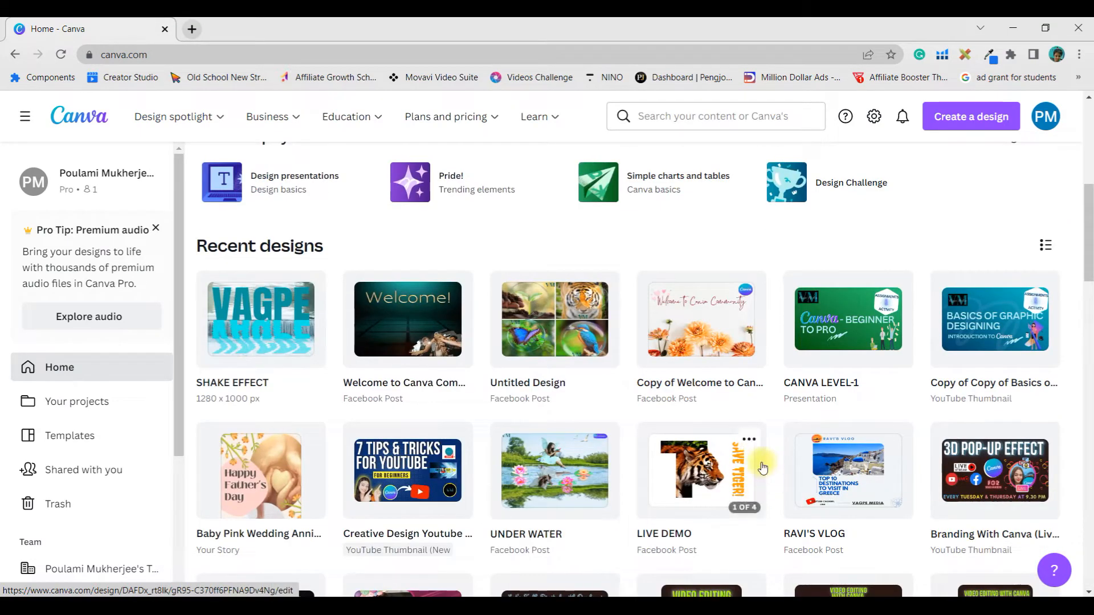
pyautogui.scroll(1, 761, 466)
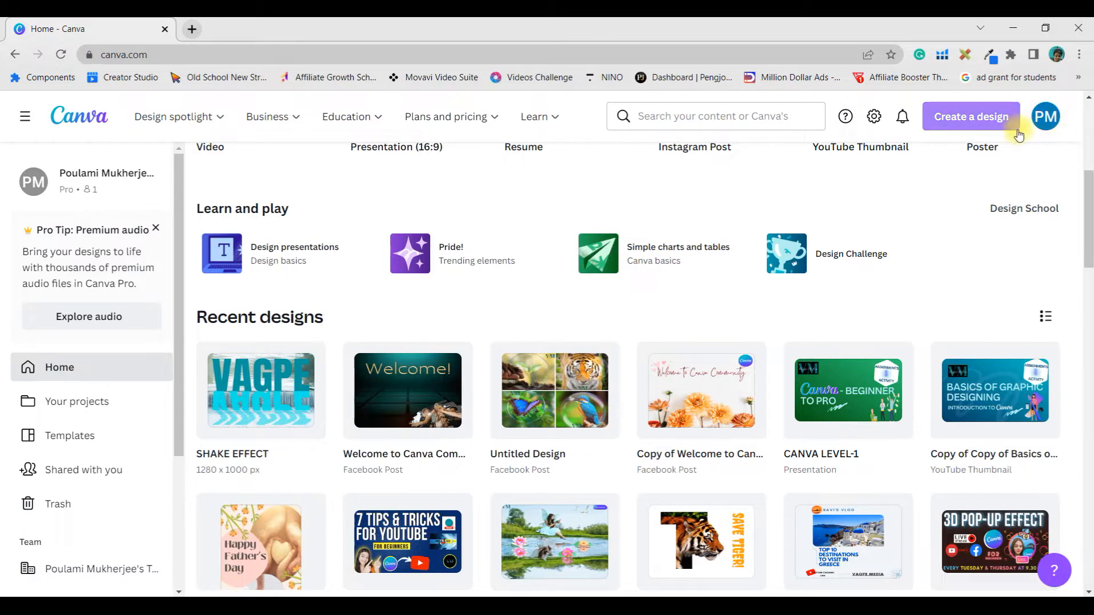
pyautogui.click(1046, 130)
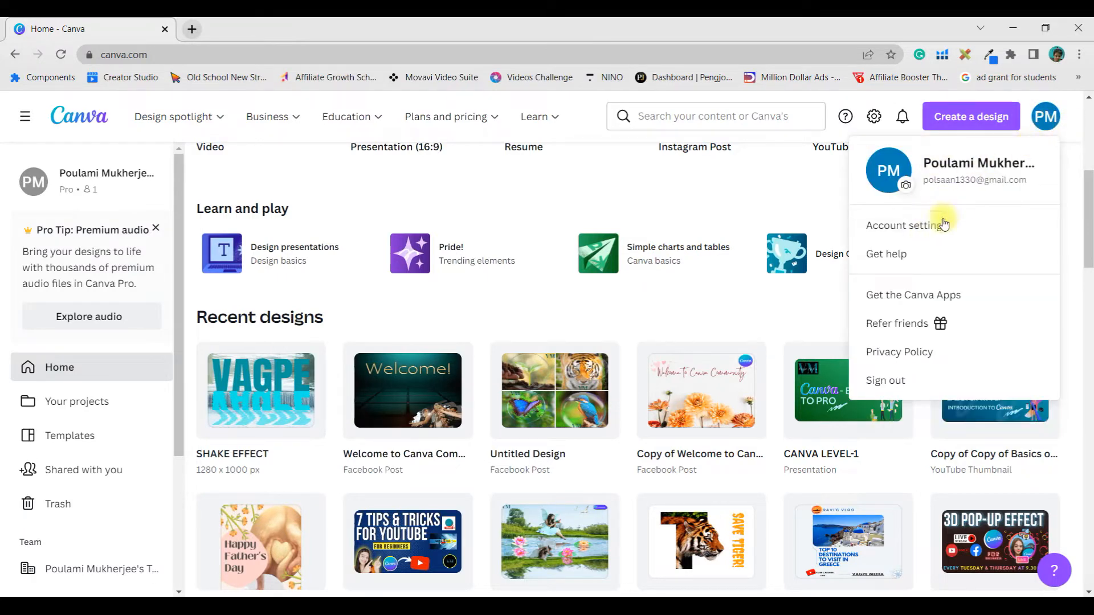
pyautogui.click(798, 197)
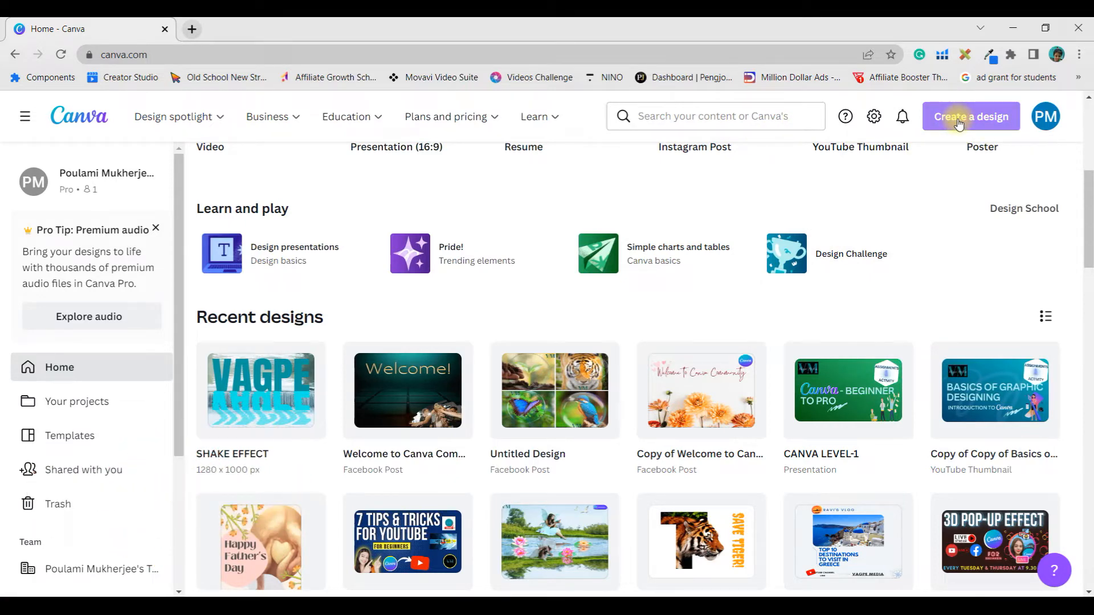
# Step: Create a blank YouTube Thumbnail design
pyautogui.scroll(3, 748, 215)
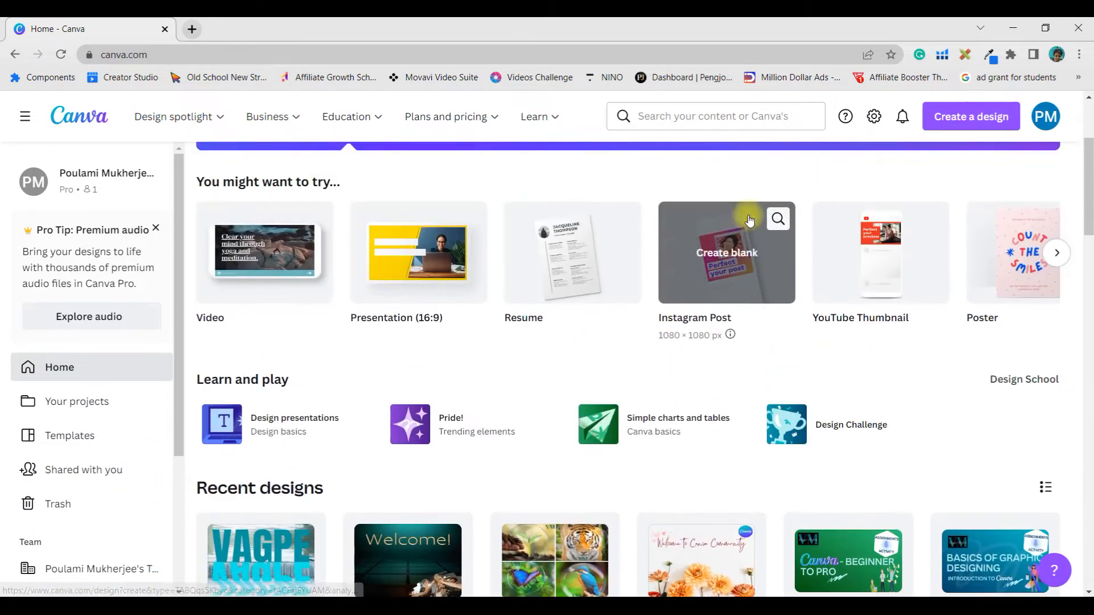
pyautogui.scroll(1, 749, 220)
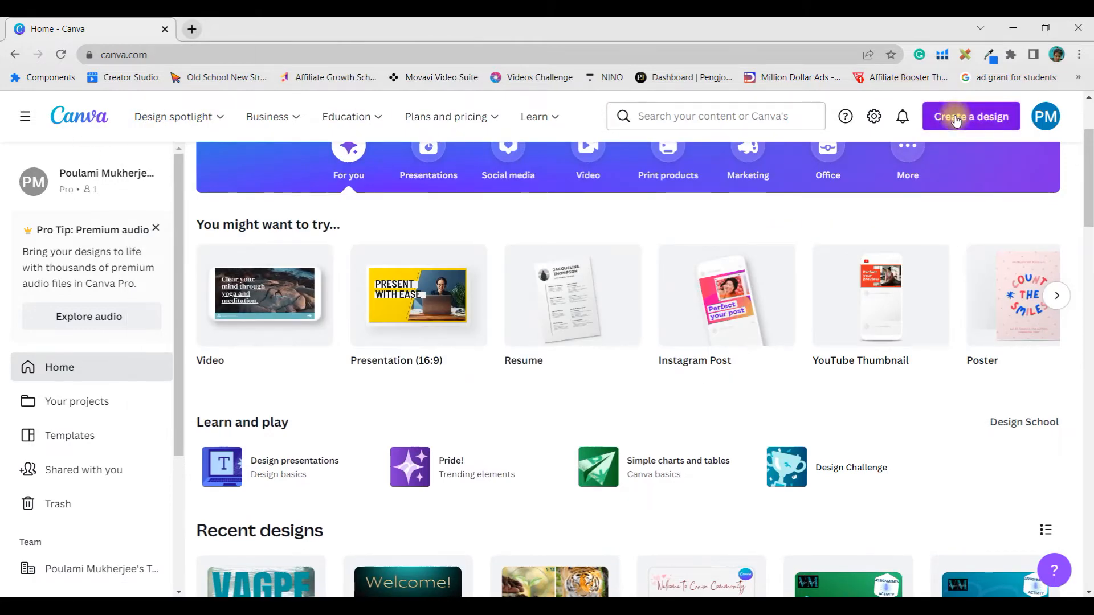
pyautogui.click(956, 120)
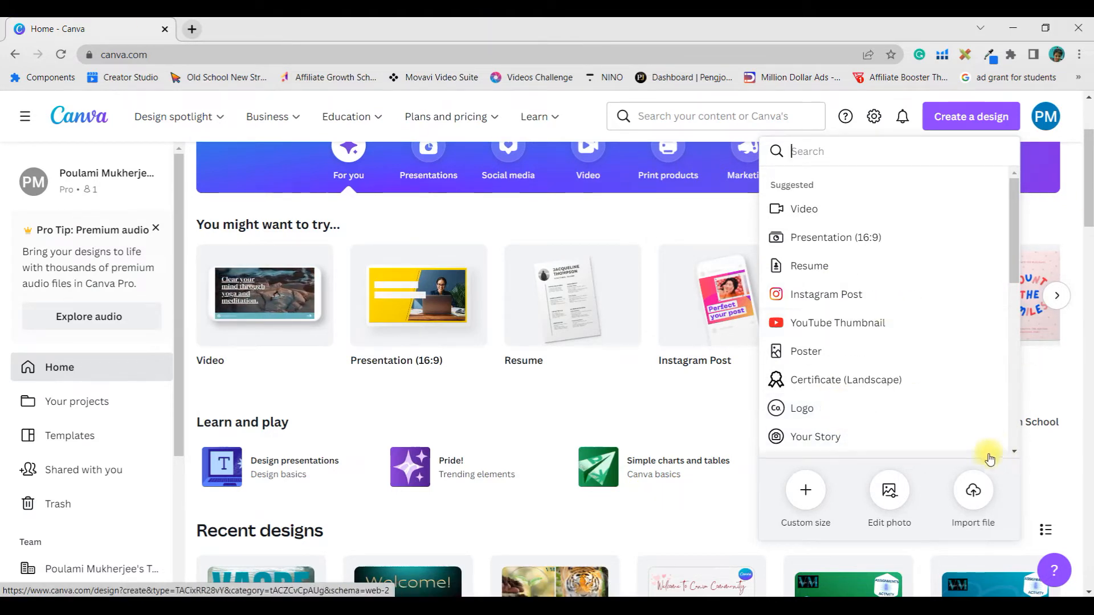
pyautogui.click(851, 327)
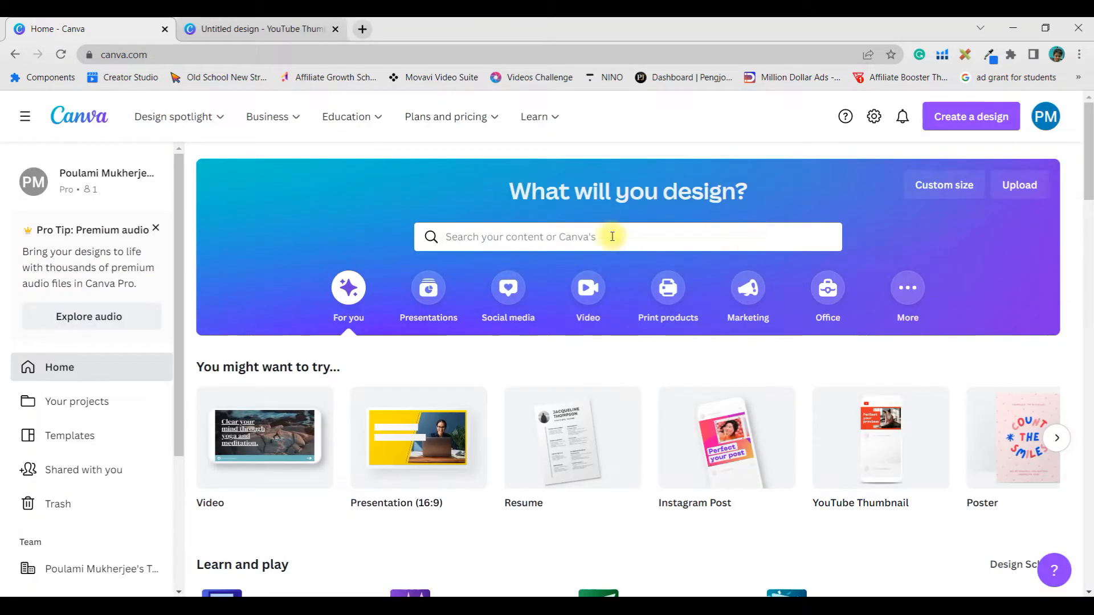
# Step: Search for "Facebook Post" templates from the home page, look through the results and return to the home page
pyautogui.click(609, 236)
pyautogui.write('F')
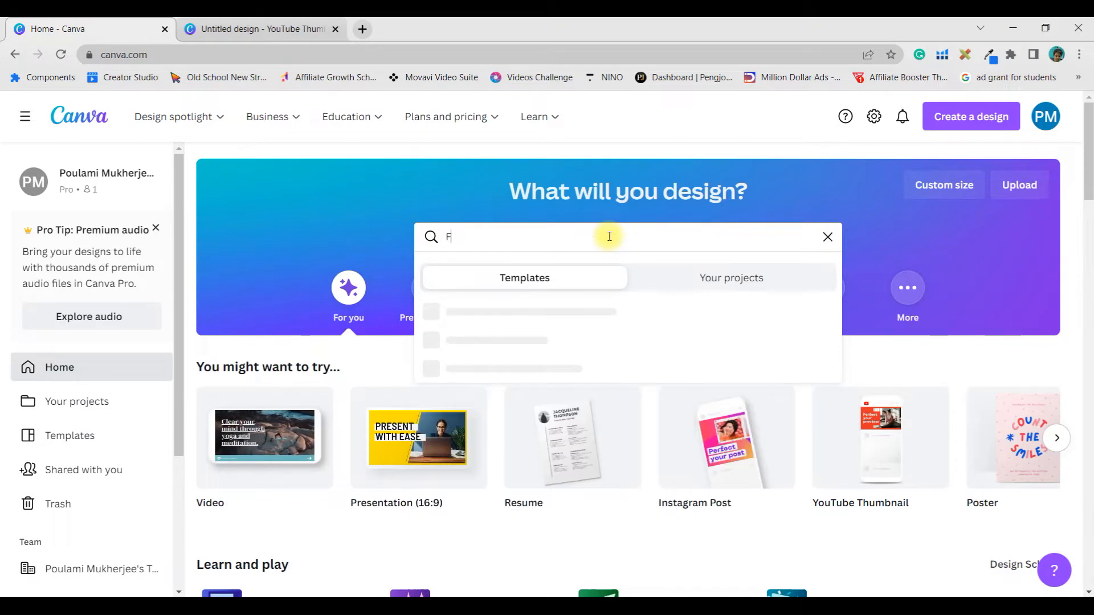
pyautogui.write('acebook Post')
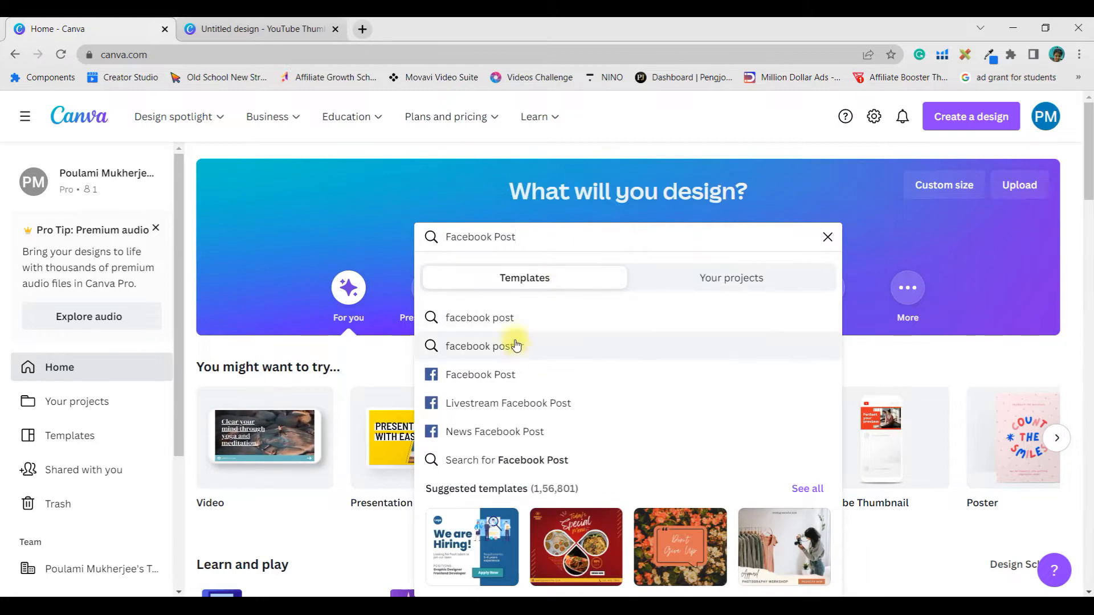
pyautogui.click(476, 322)
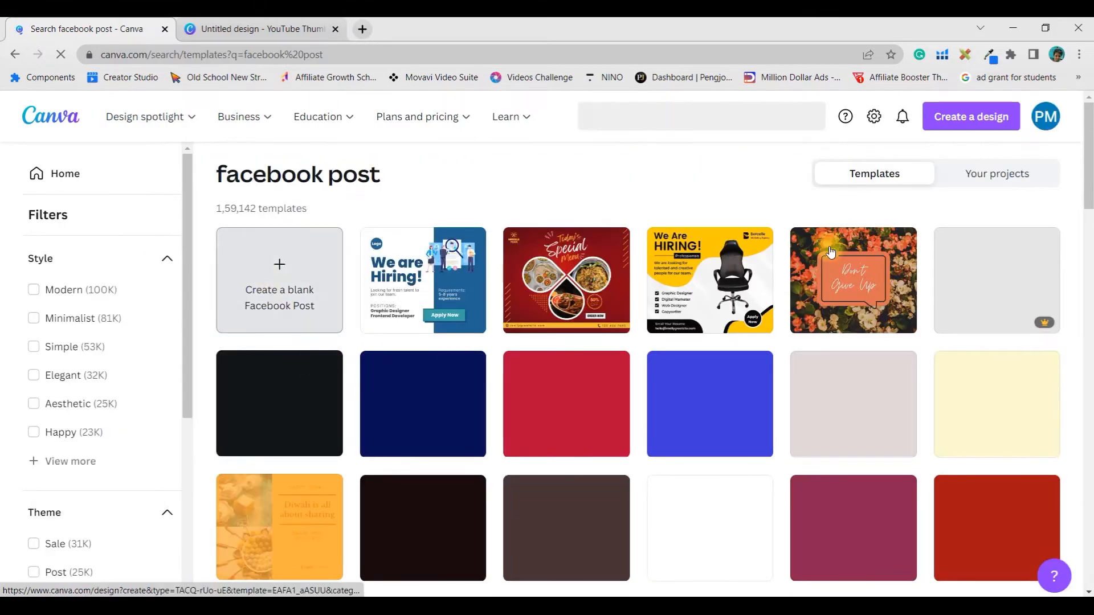
pyautogui.scroll(-5, 646, 519)
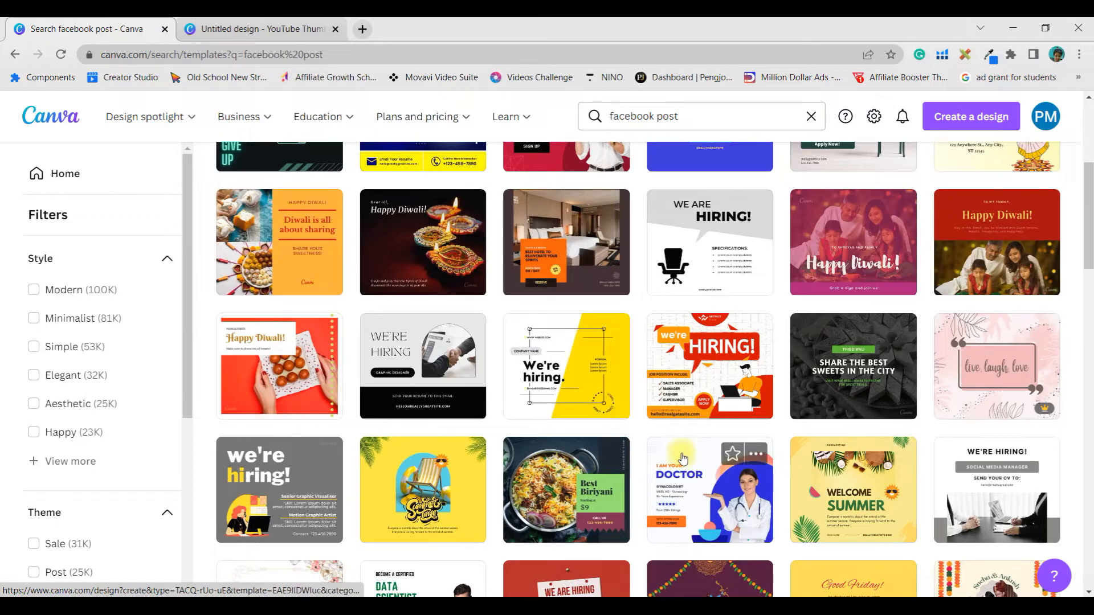
pyautogui.scroll(5, 683, 452)
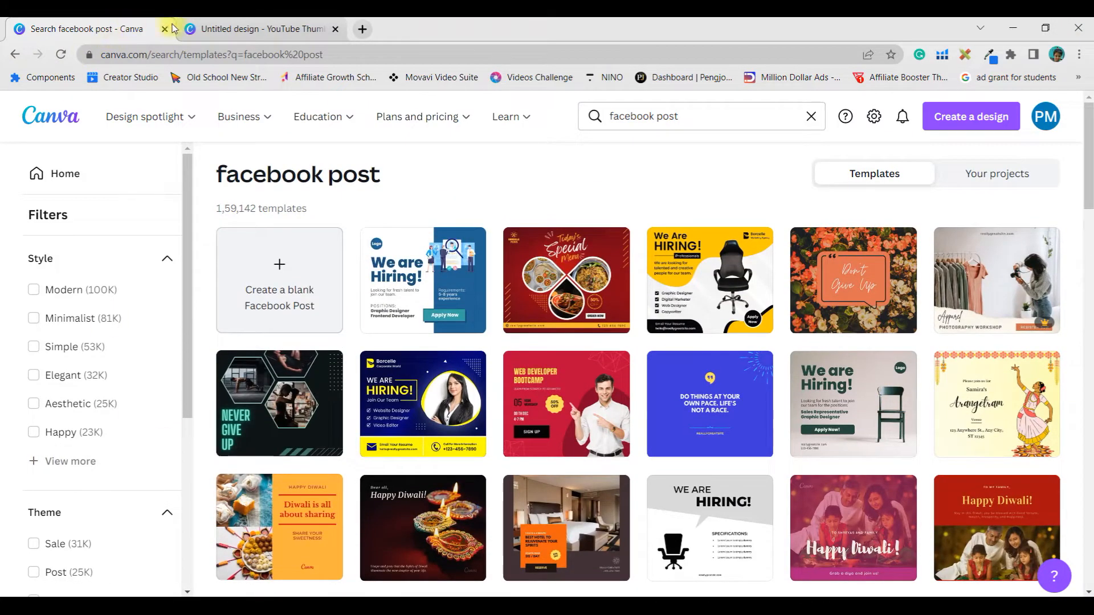
pyautogui.click(15, 55)
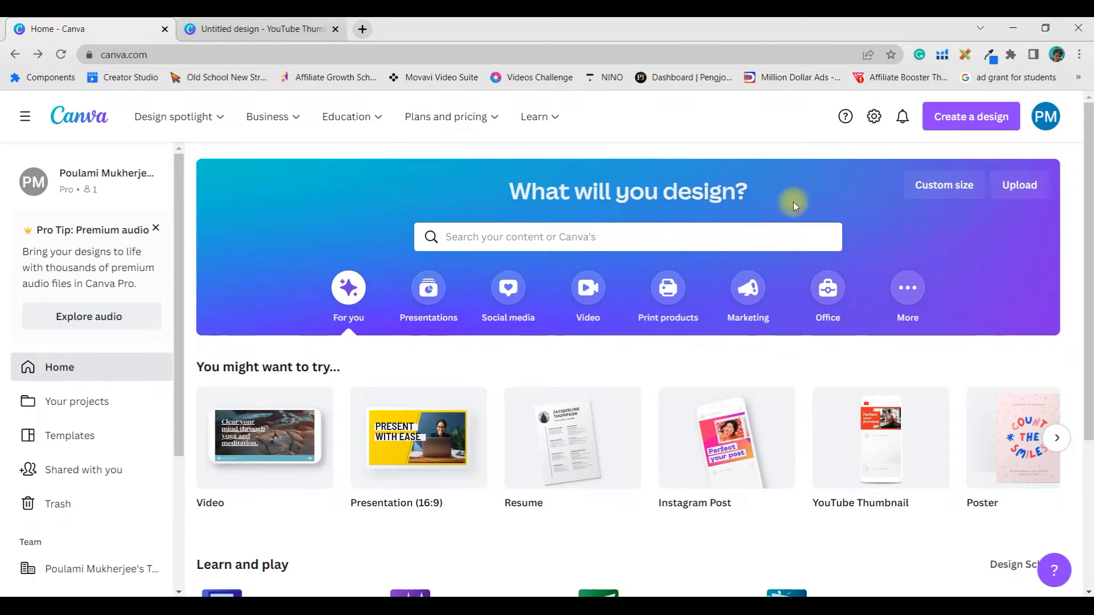
# Step: Examine the custom size width and height fields and the unit choices for a new design
pyautogui.click(936, 193)
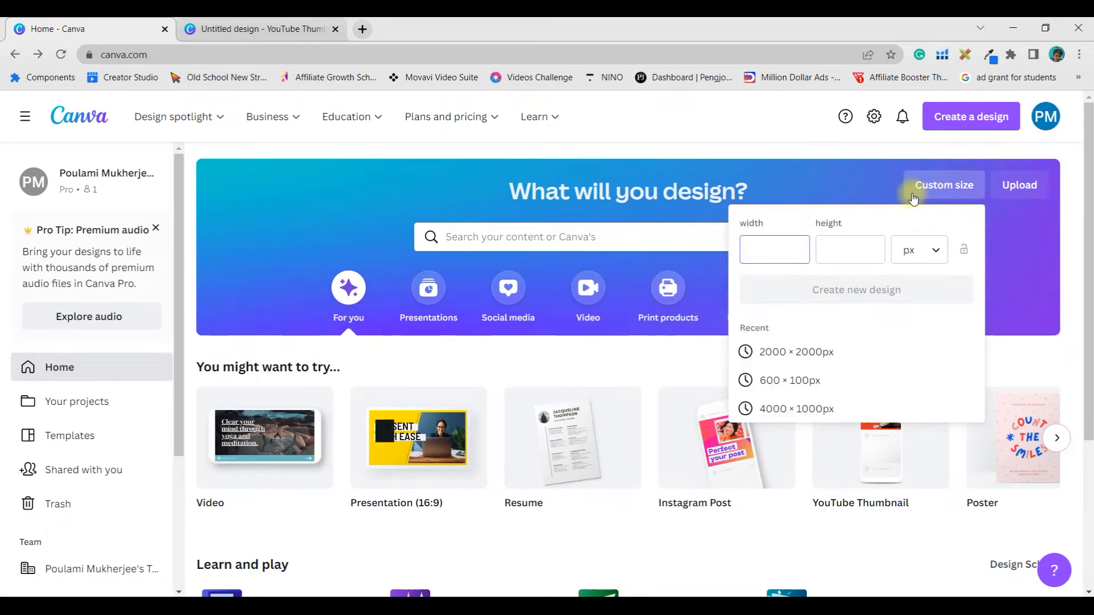
pyautogui.click(769, 249)
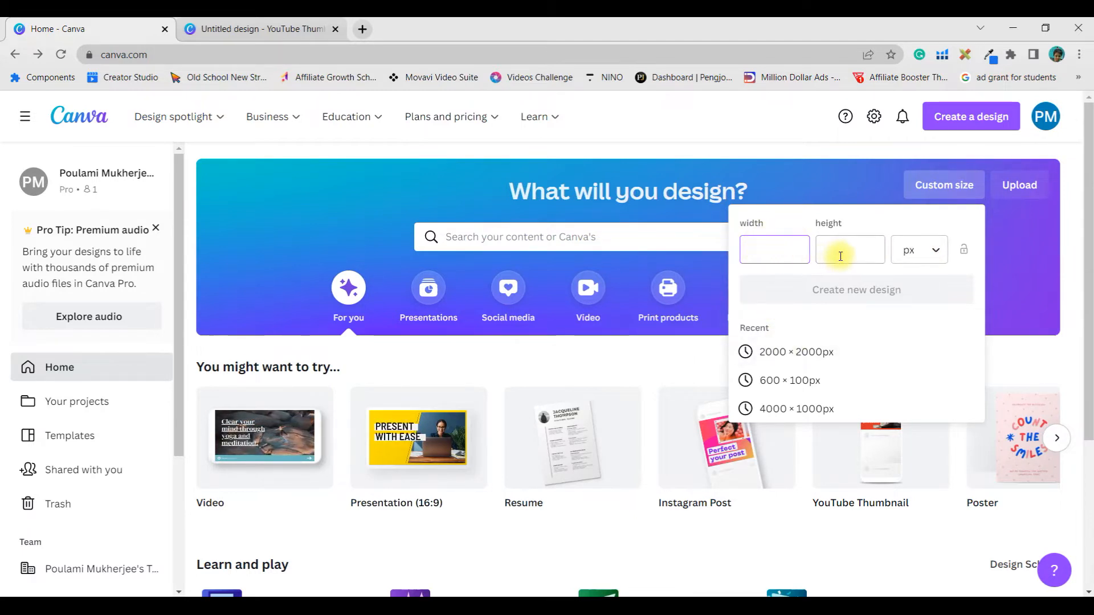
pyautogui.click(934, 249)
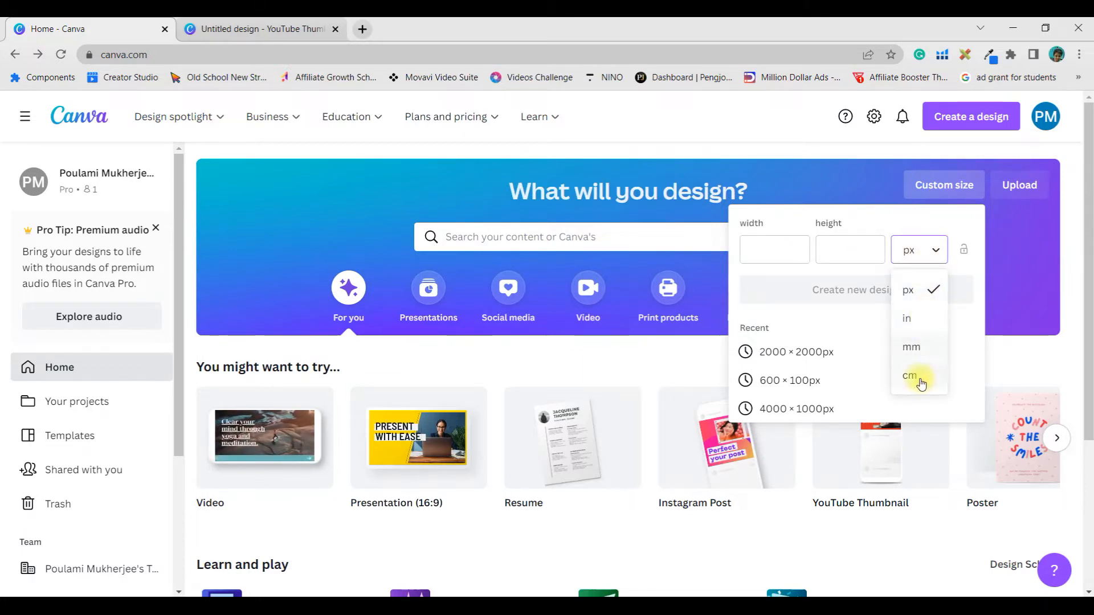
pyautogui.click(866, 331)
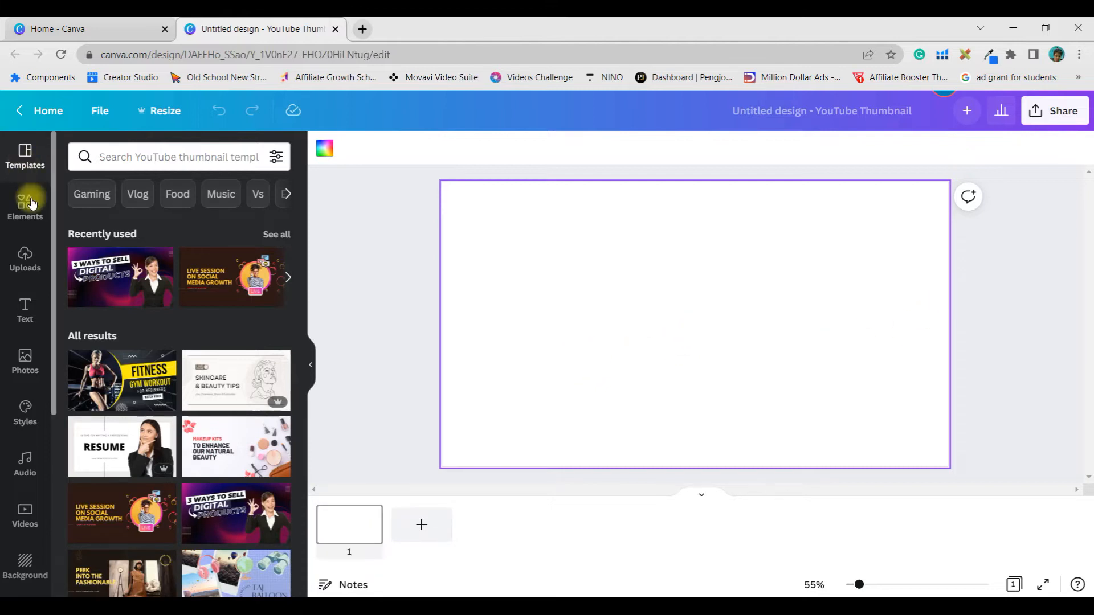
# Step: Search the Food thumbnail templates for "Food cake" and apply the "How To Make Ombré Rosette Cake" template to the blank page
pyautogui.click(180, 199)
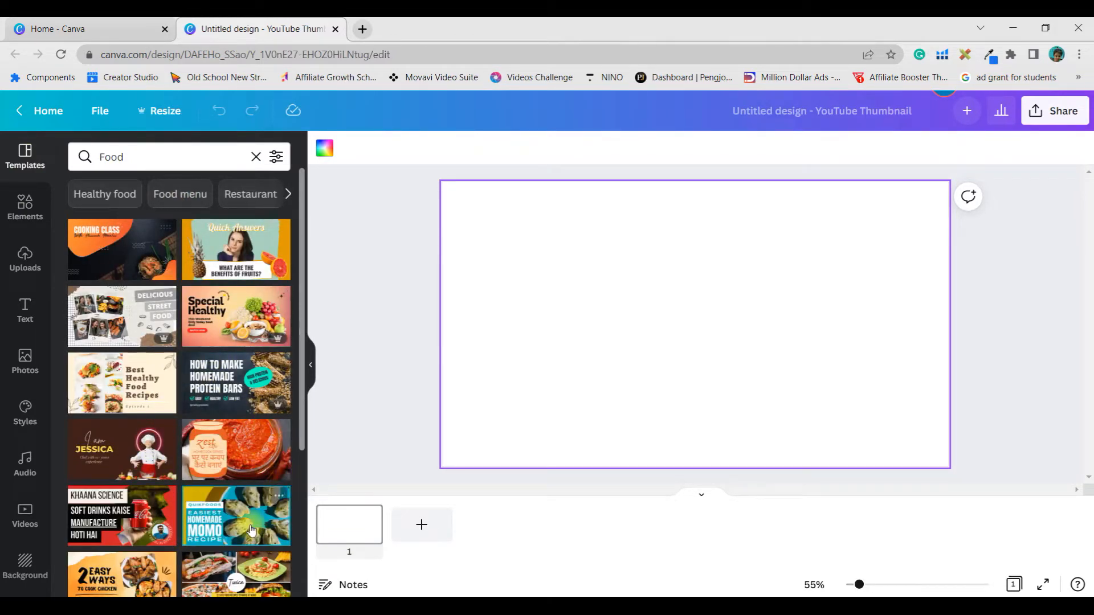
pyautogui.write('cake')
pyautogui.press('Return')
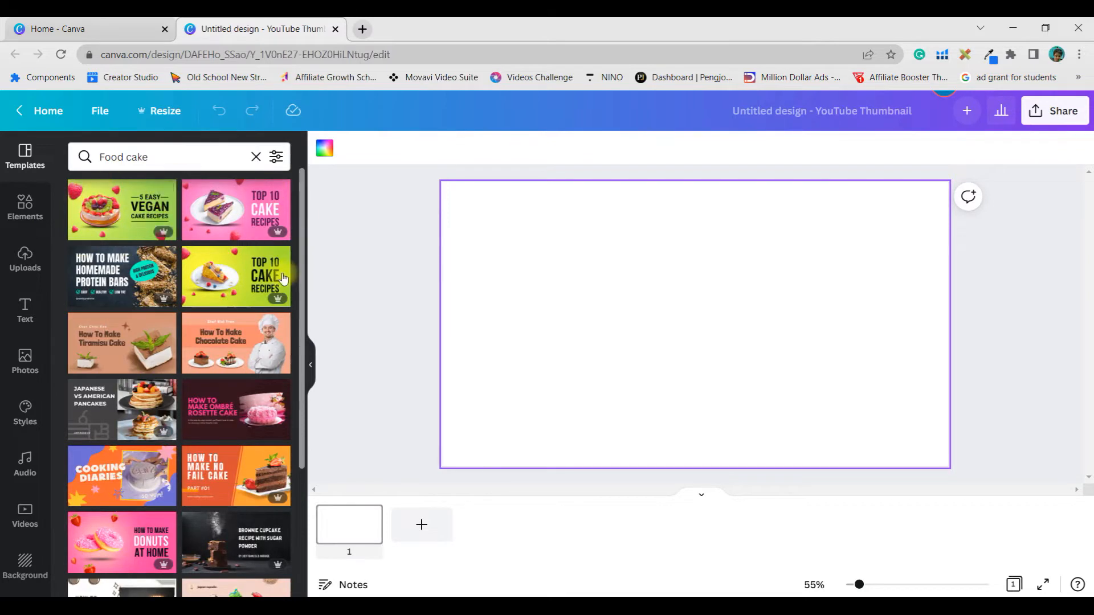
pyautogui.click(215, 395)
pyautogui.click(755, 450)
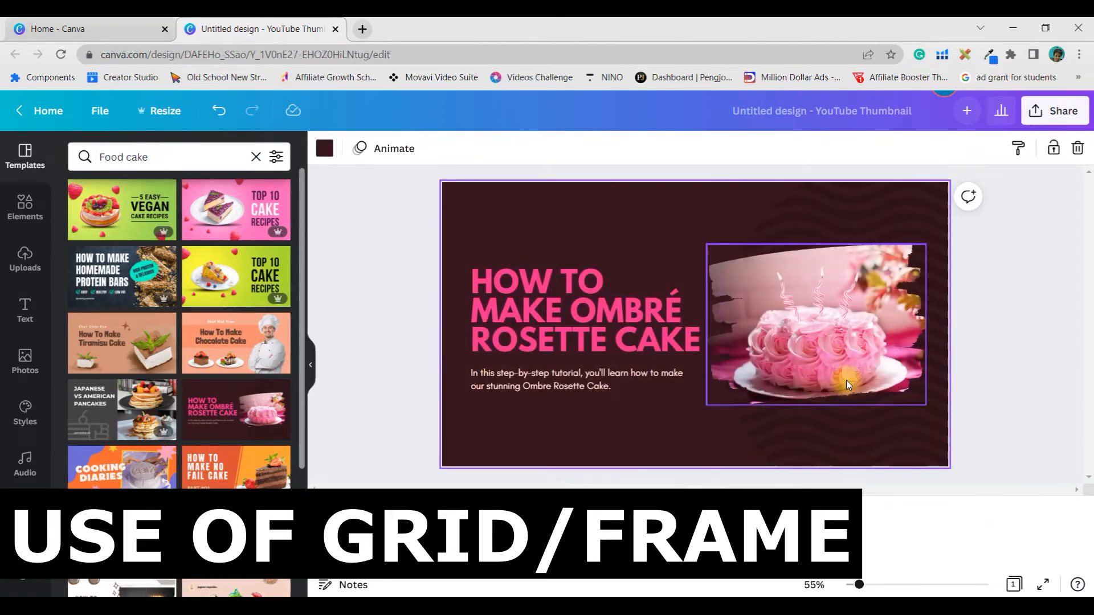
# Step: Detach the cake photo from the brush-stroke frame, shrink it and move it above the title text
pyautogui.click(844, 358)
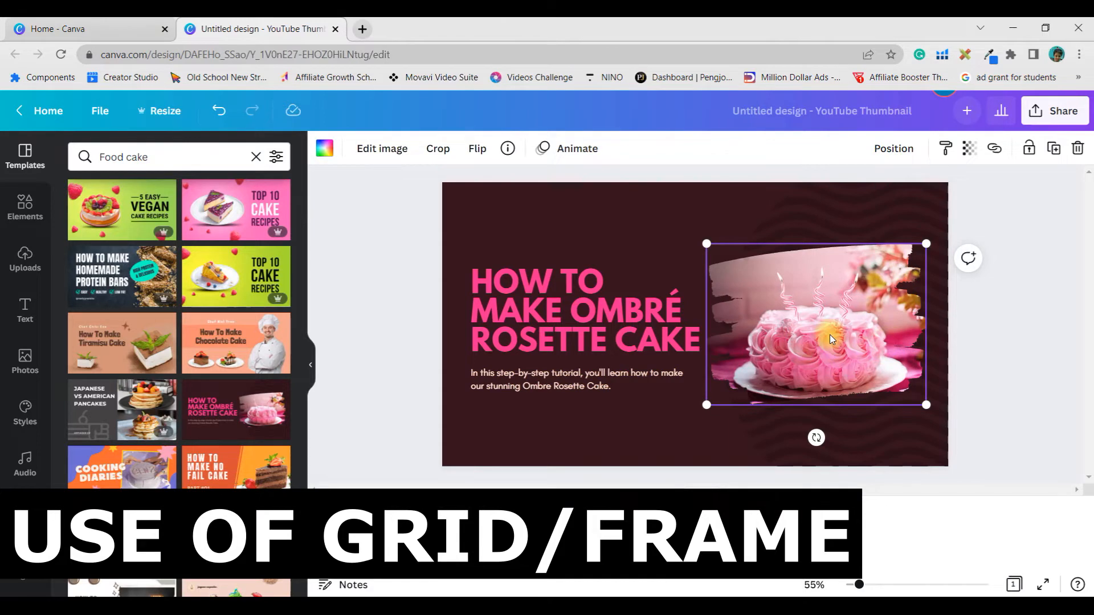
pyautogui.rightClick(790, 298)
pyautogui.click(899, 532)
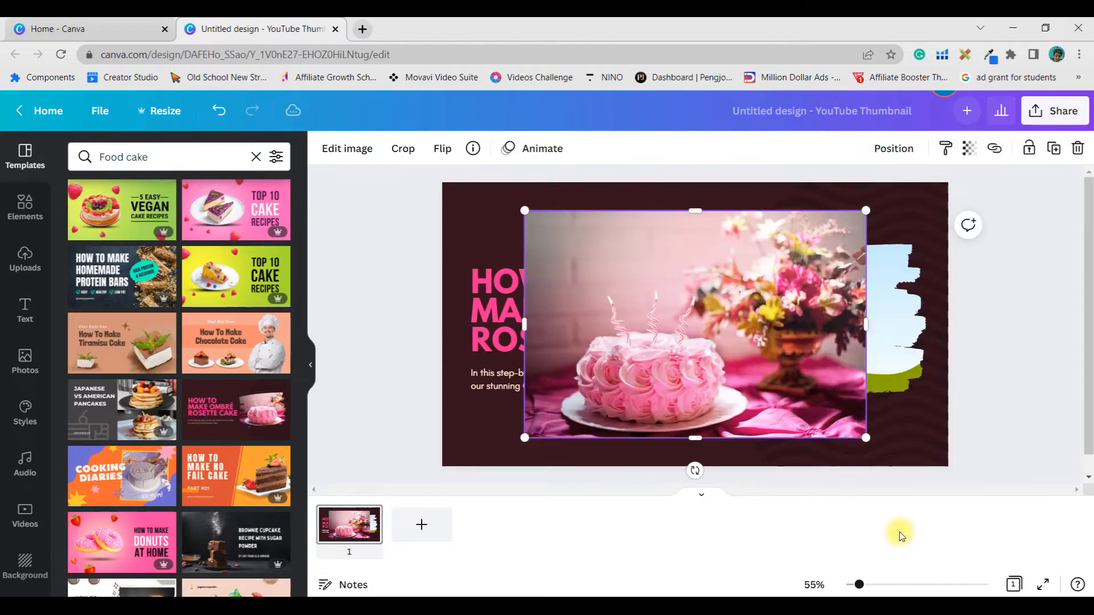
pyautogui.moveTo(752, 356); pyautogui.dragTo(681, 354)
pyautogui.moveTo(795, 439); pyautogui.dragTo(630, 328)
pyautogui.moveTo(592, 290); pyautogui.dragTo(629, 263)
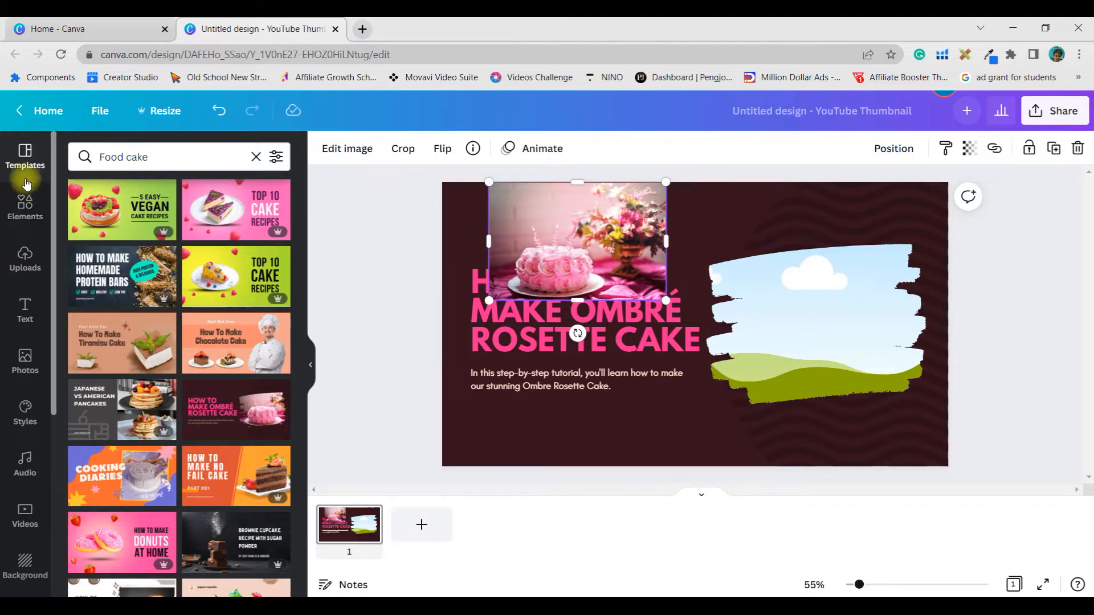
# Step: Search the elements for "Frame", look through the available frame shapes and clear the search
pyautogui.click(24, 206)
pyautogui.click(89, 157)
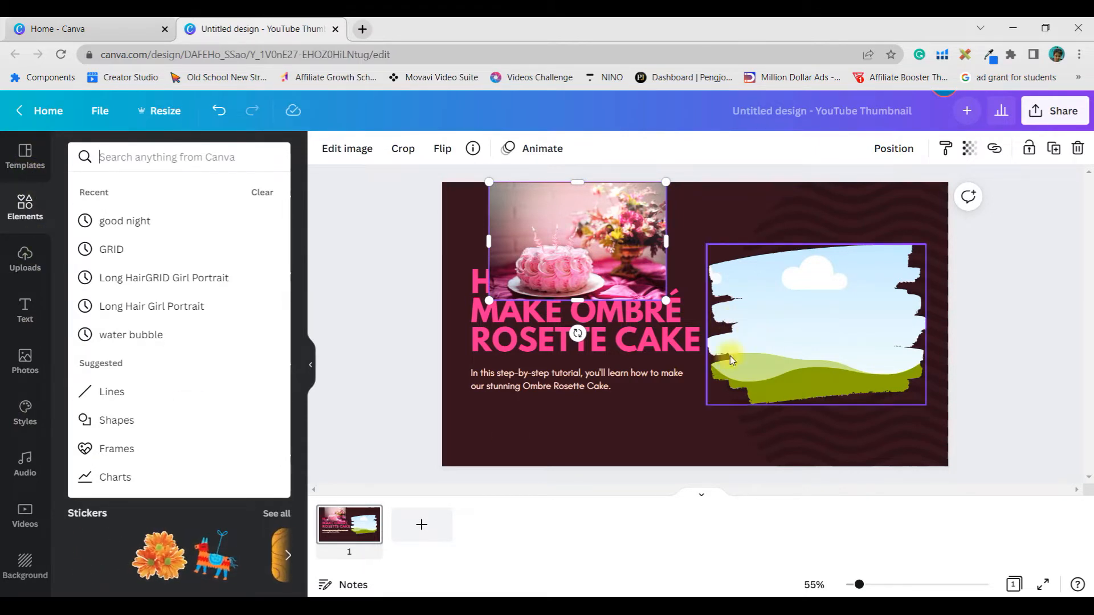
pyautogui.click(181, 153)
pyautogui.write('Frame')
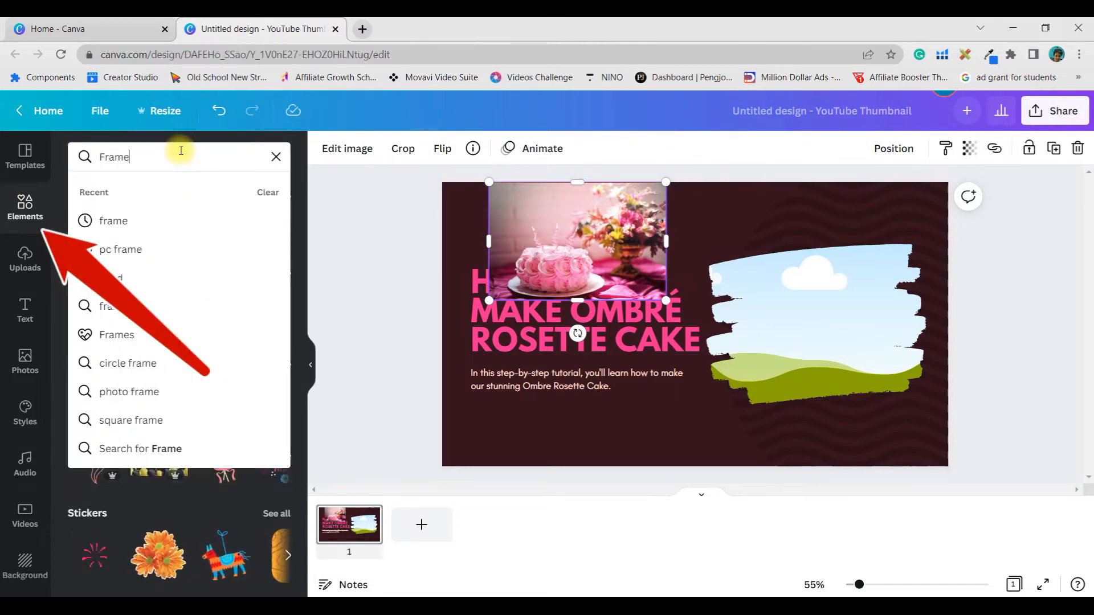
pyautogui.press('Return')
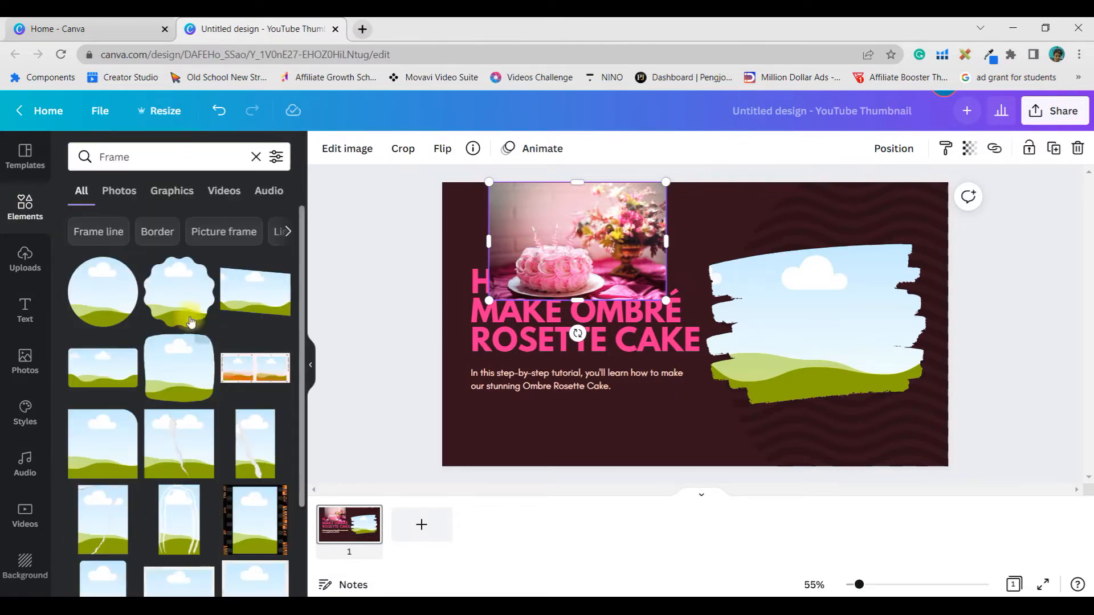
pyautogui.scroll(-4, 193, 363)
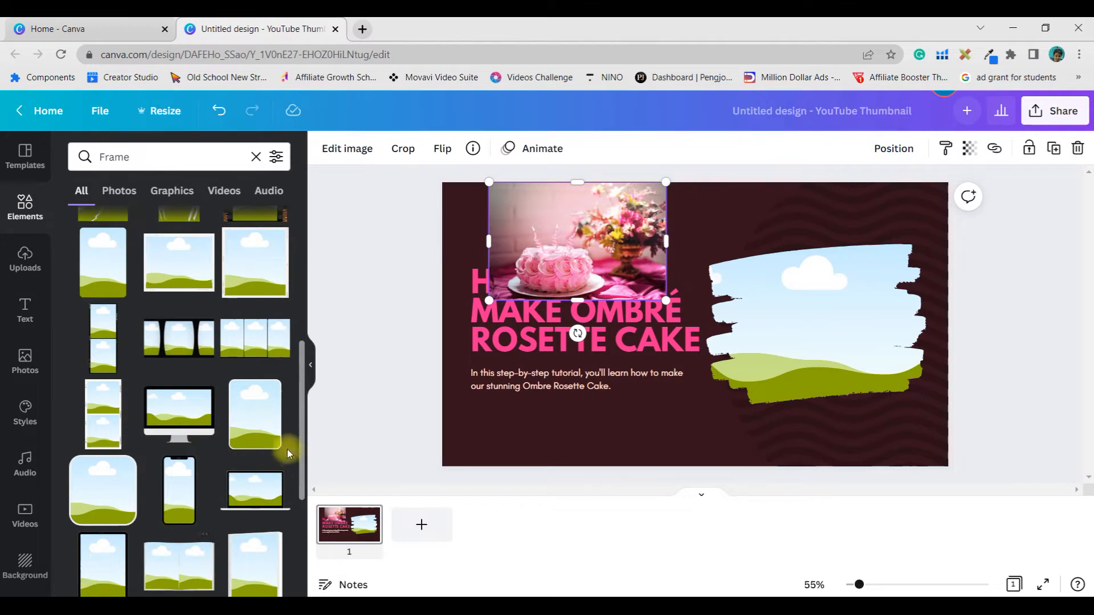
pyautogui.scroll(-3, 246, 469)
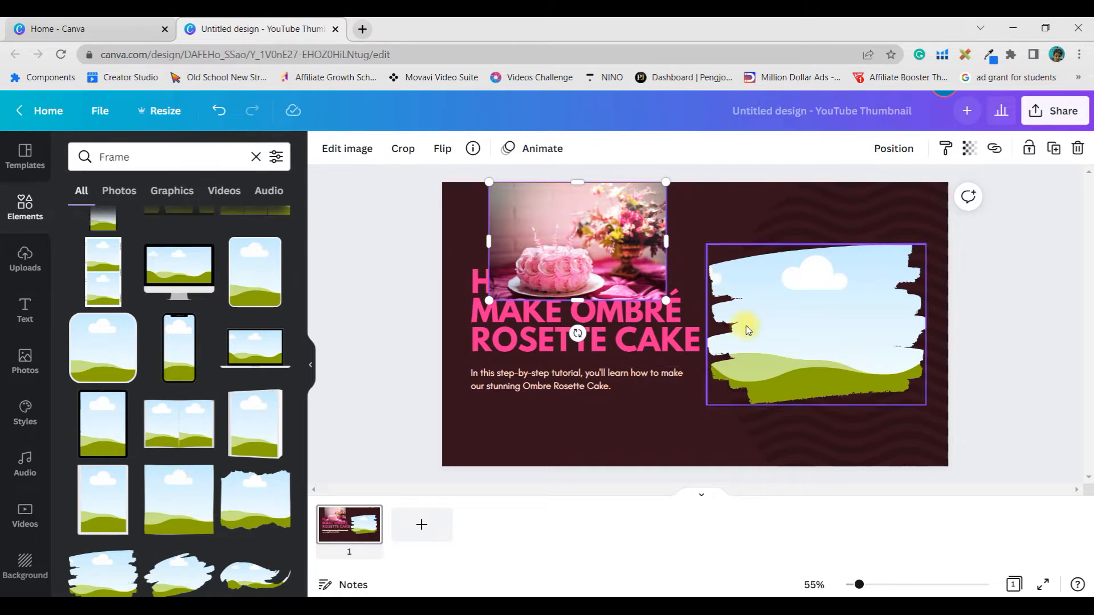
pyautogui.scroll(-2, 138, 497)
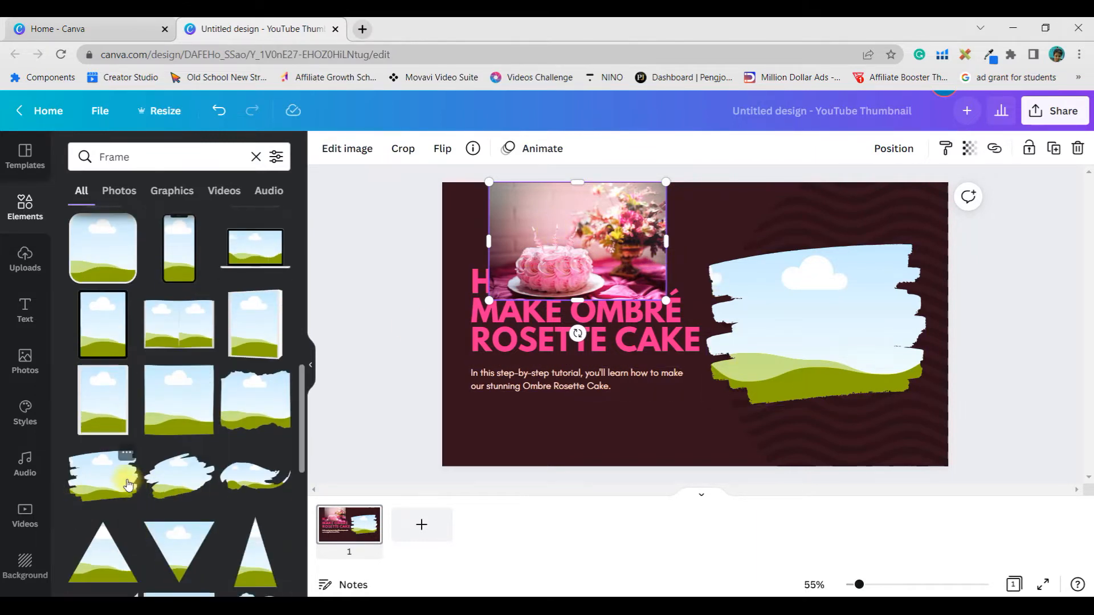
pyautogui.click(161, 158)
pyautogui.press('Return')
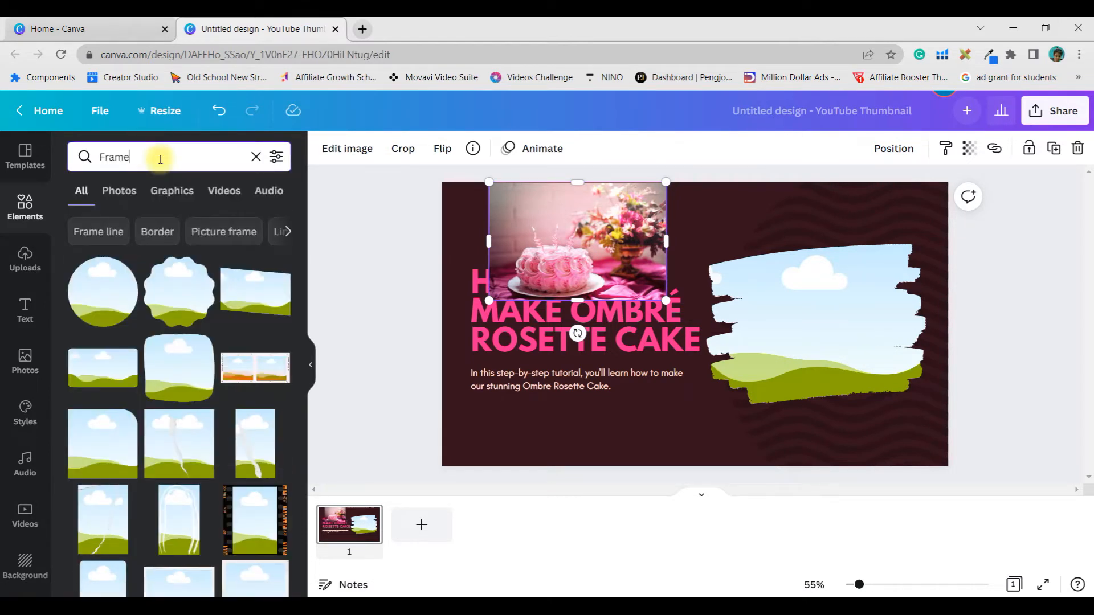
pyautogui.click(160, 158)
pyautogui.press('BackSpace')
pyautogui.press('BackSpace')
pyautogui.press('BackSpace')
pyautogui.press('BackSpace')
pyautogui.press('BackSpace')
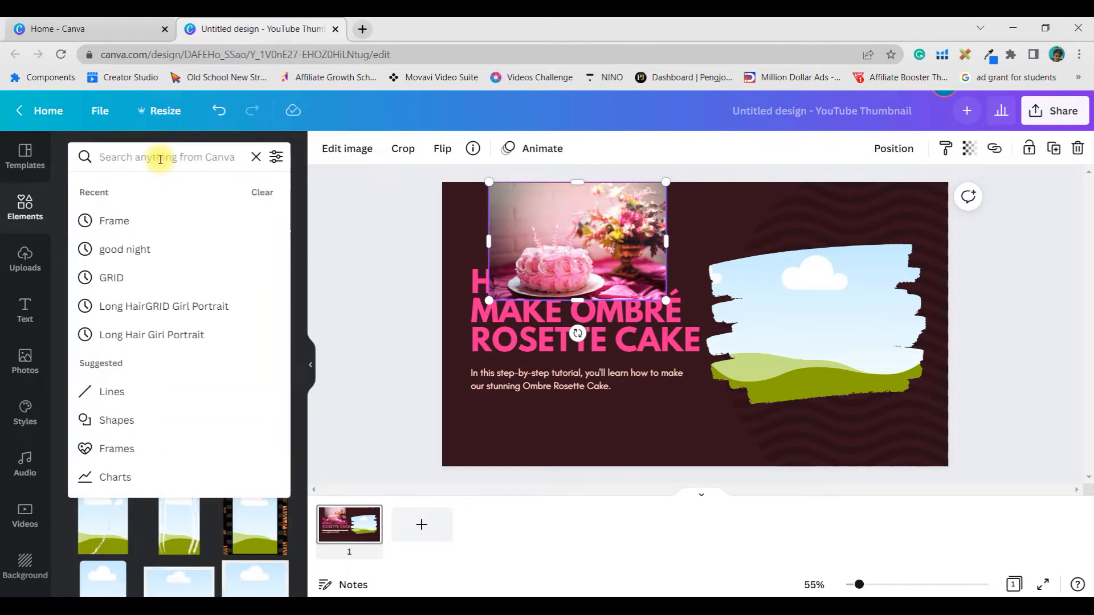
# Step: Add a second page and change its background color to white
pyautogui.click(422, 525)
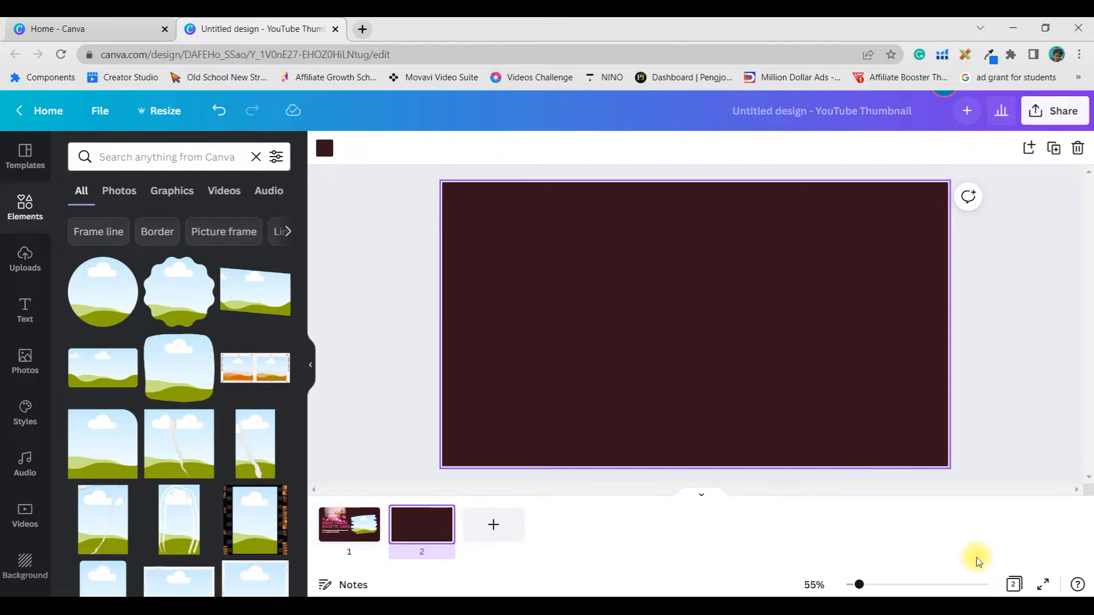
pyautogui.click(720, 312)
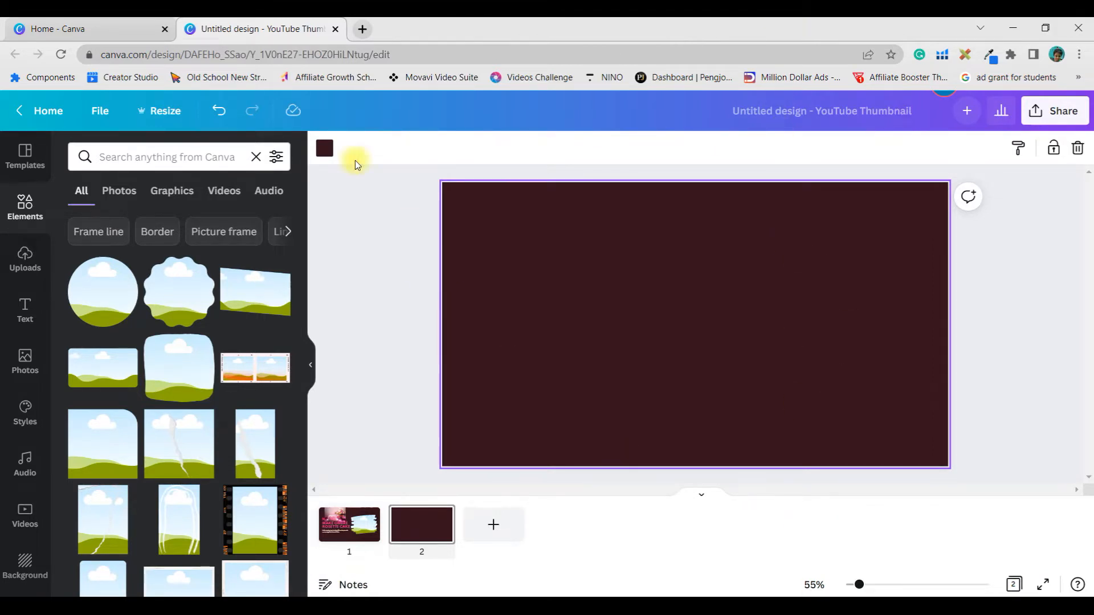
pyautogui.click(324, 150)
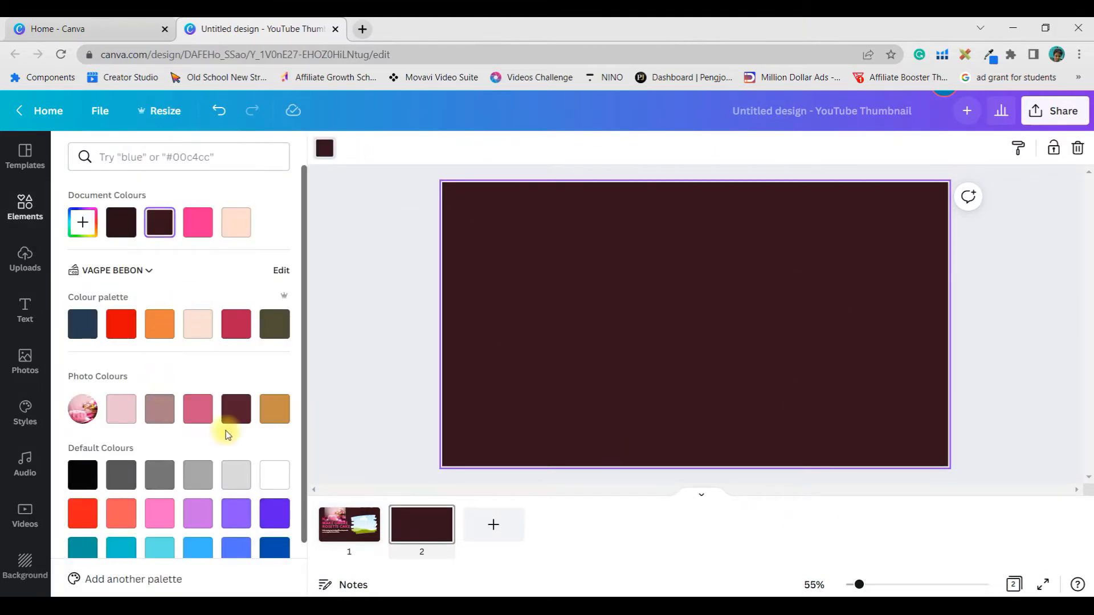
pyautogui.click(282, 477)
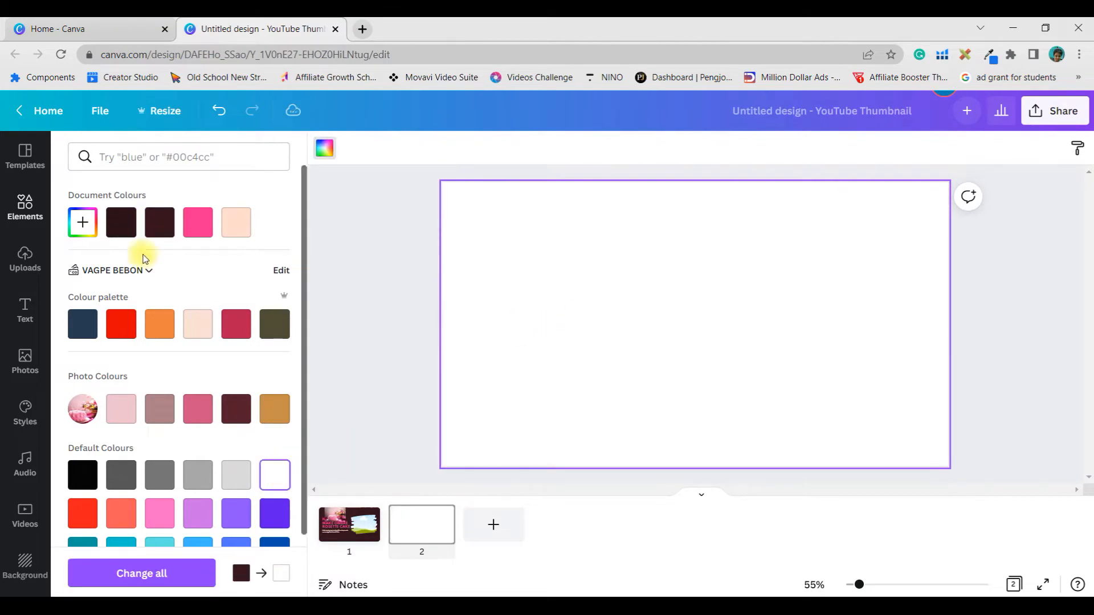
pyautogui.press('Escape')
# Step: Search the elements for "grid", insert the grid with one wide cell above two, and shrink it onto the right part of page 2
pyautogui.click(174, 163)
pyautogui.click(106, 273)
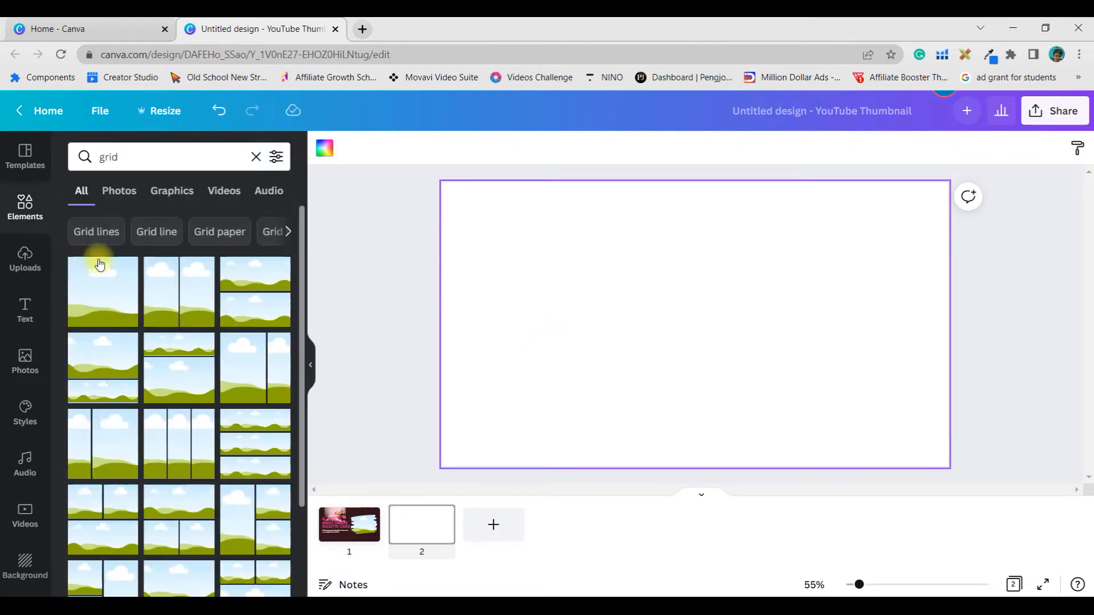
pyautogui.scroll(-2, 231, 399)
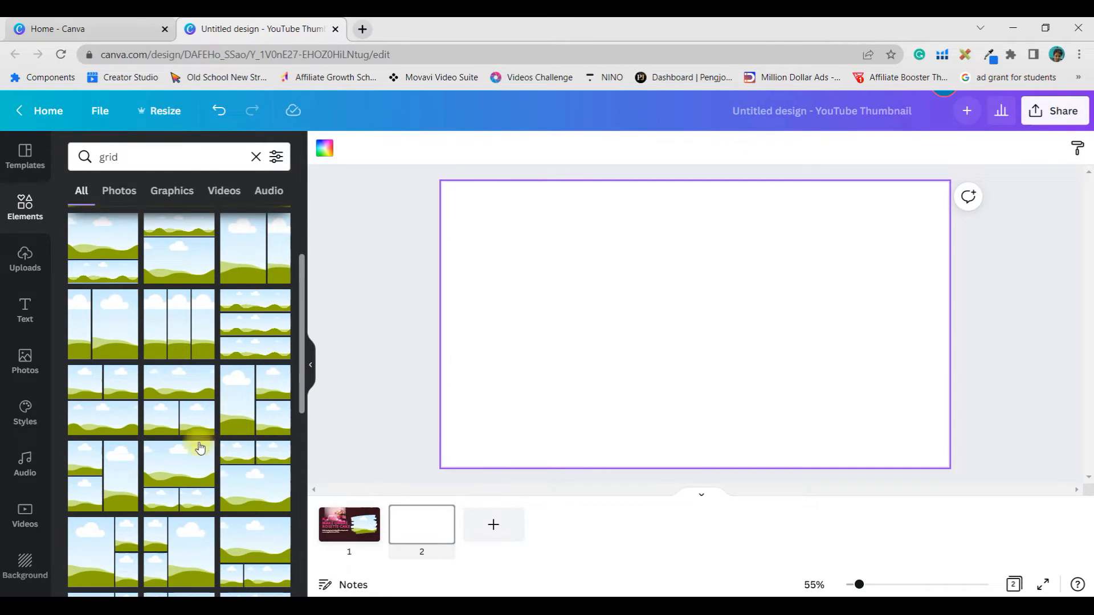
pyautogui.click(166, 381)
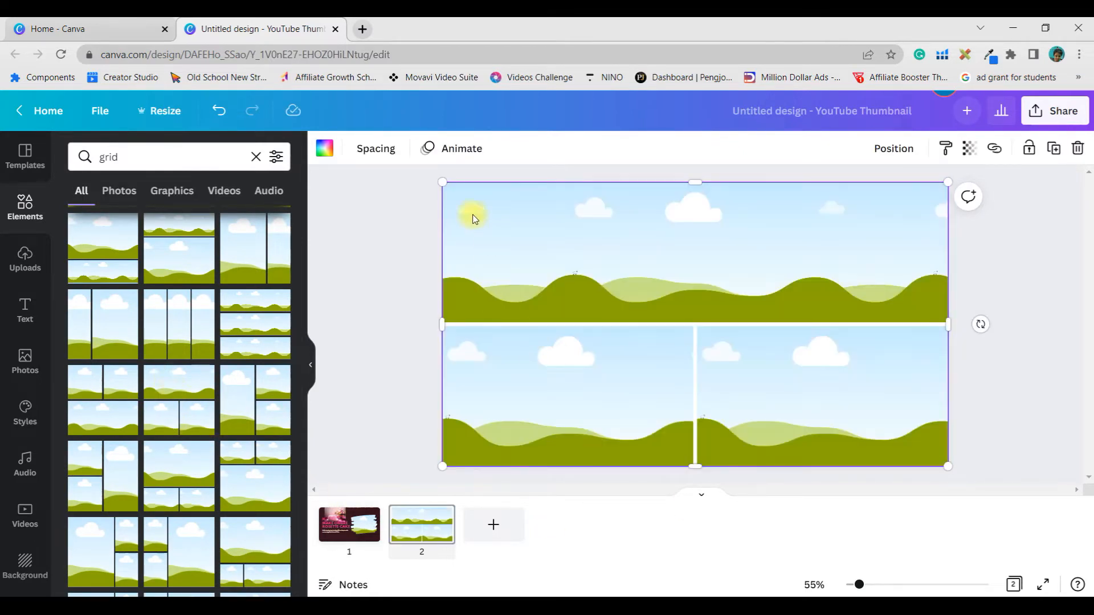
pyautogui.moveTo(443, 182); pyautogui.dragTo(723, 269)
pyautogui.moveTo(782, 331); pyautogui.dragTo(765, 288)
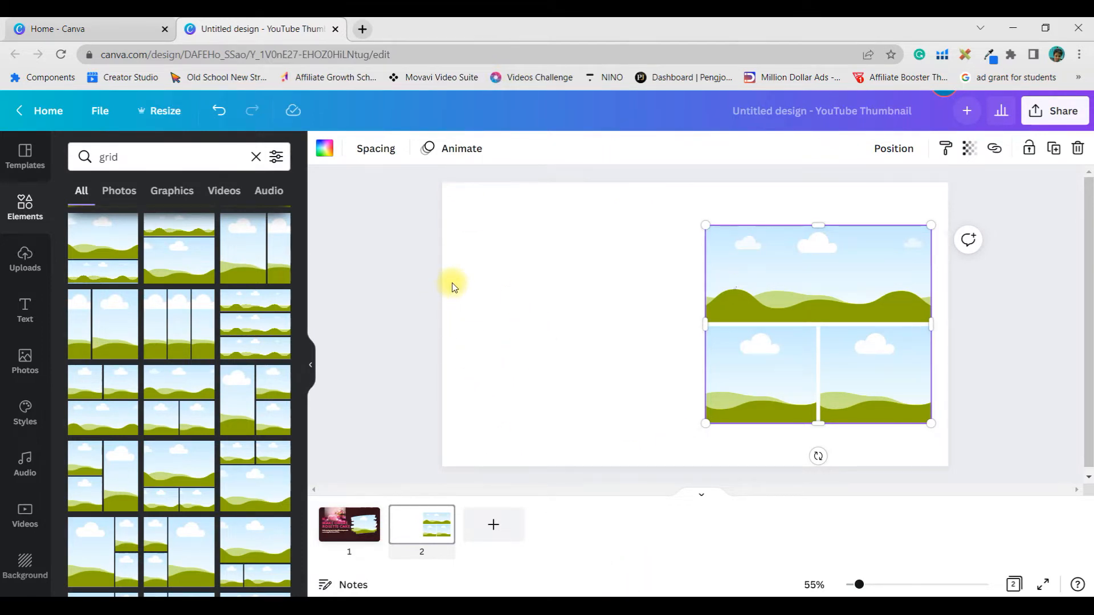
# Step: Insert a single-cell grid covering page 2 and fill it with the layered fruit cake photo from a photo search for "CAKE"
pyautogui.scroll(2, 121, 246)
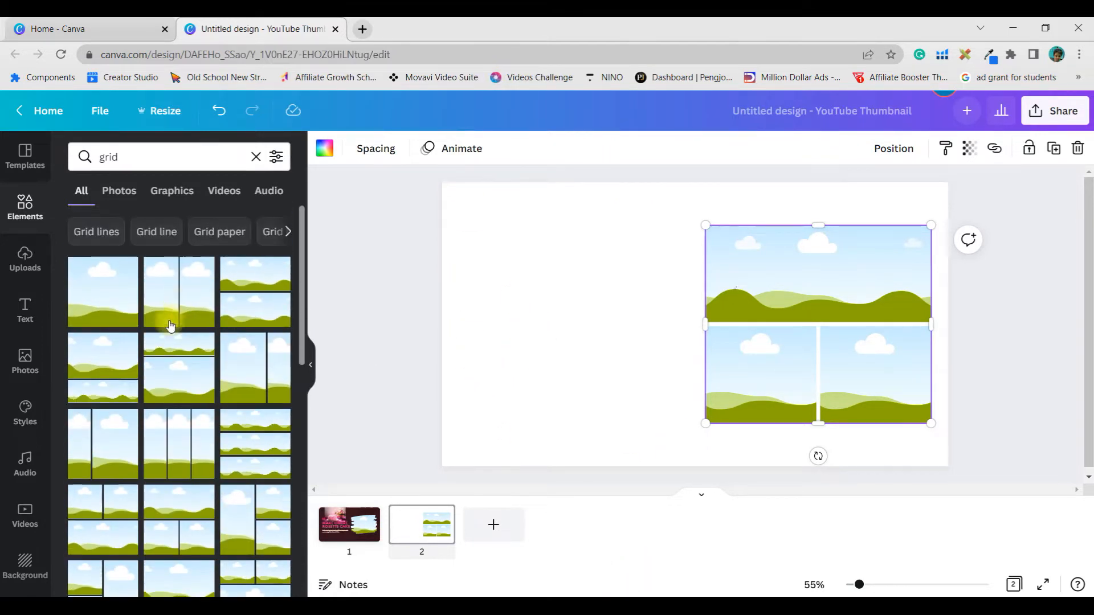
pyautogui.click(98, 281)
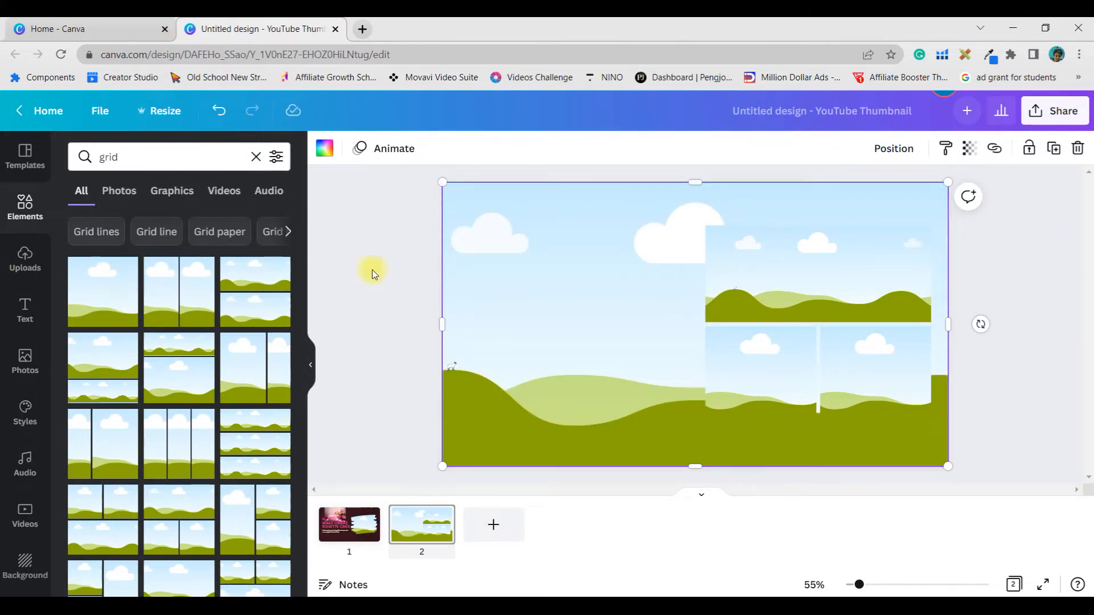
pyautogui.click(23, 215)
pyautogui.click(136, 151)
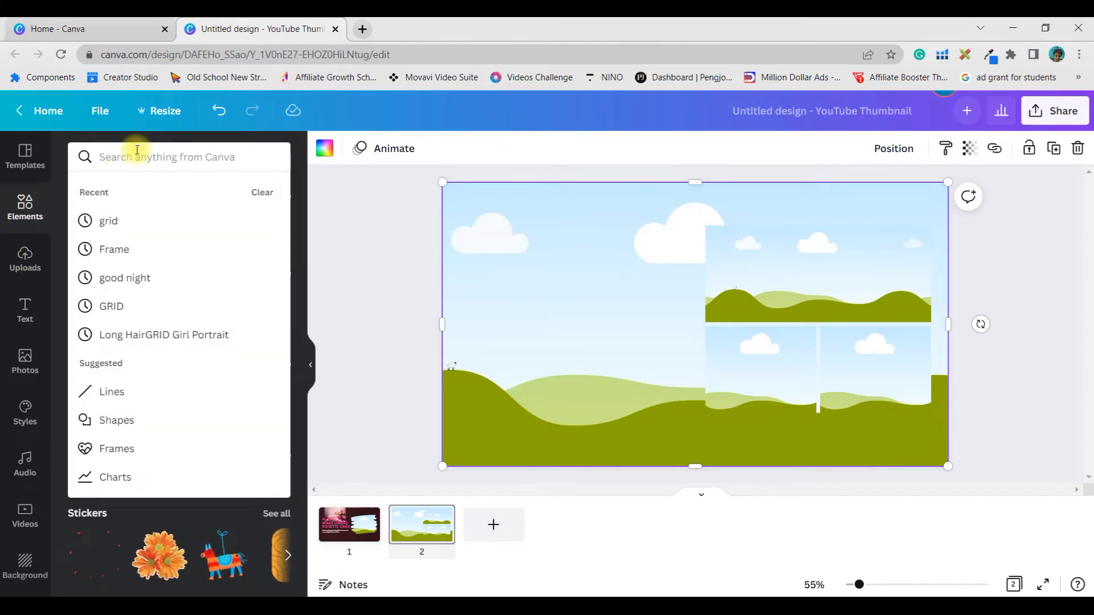
pyautogui.write('CAKE')
pyautogui.press('Return')
pyautogui.click(118, 190)
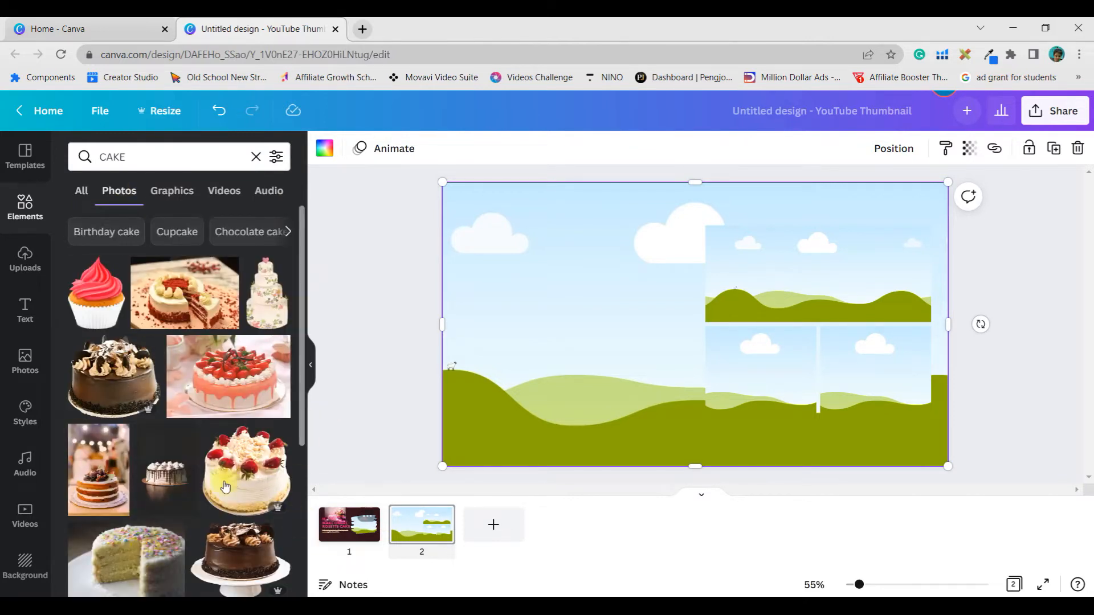
pyautogui.scroll(-2, 225, 487)
pyautogui.click(98, 399)
pyautogui.moveTo(697, 328); pyautogui.dragTo(750, 371)
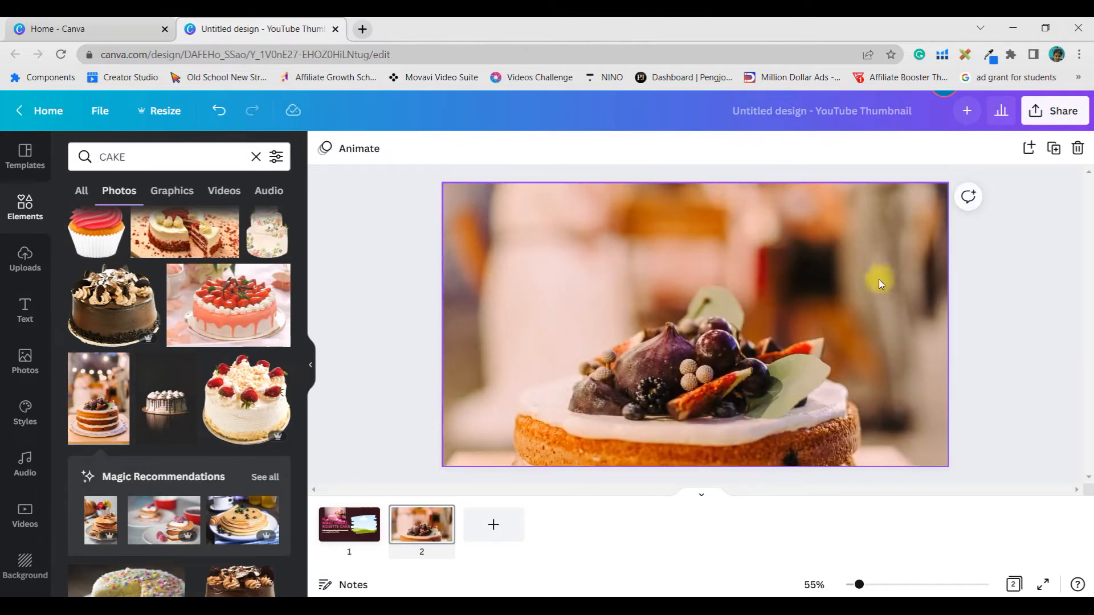
# Step: Detach the fruit cake photo from the full-page grid and place it back into the grid
pyautogui.doubleClick(813, 291)
pyautogui.rightClick(732, 289)
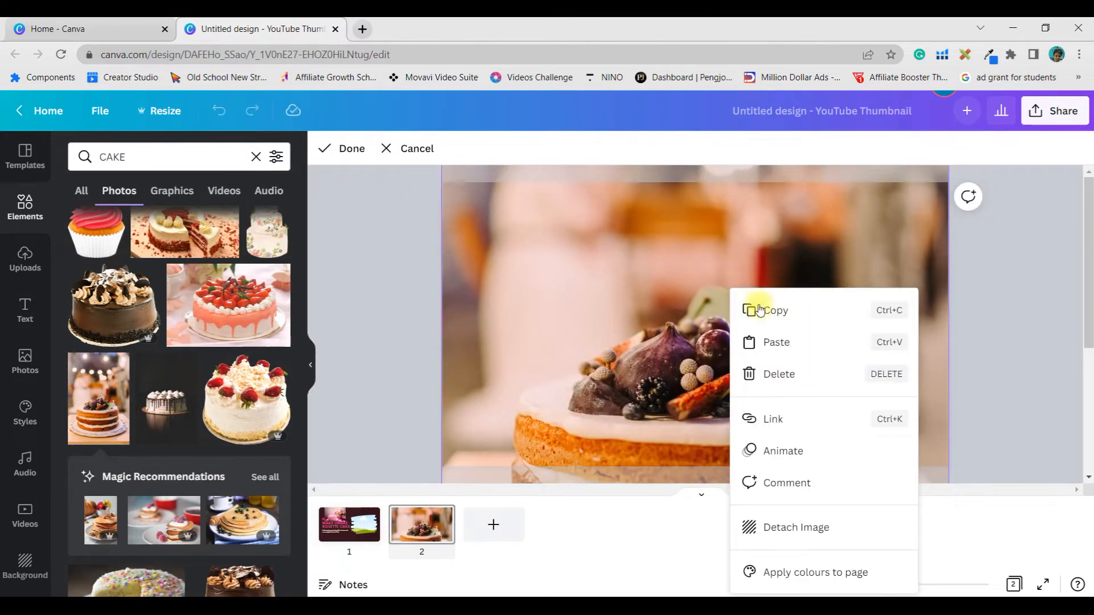
pyautogui.click(805, 527)
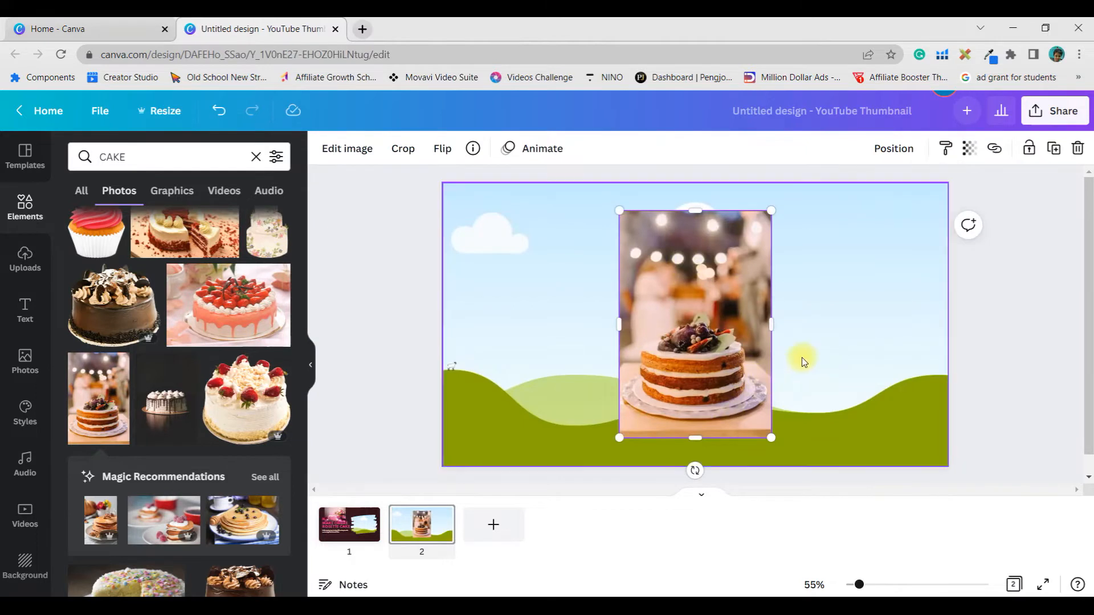
pyautogui.moveTo(771, 324)
pyautogui.mouseDown()
pyautogui.moveTo(826, 320)
pyautogui.moveTo(772, 340)
pyautogui.mouseUp()
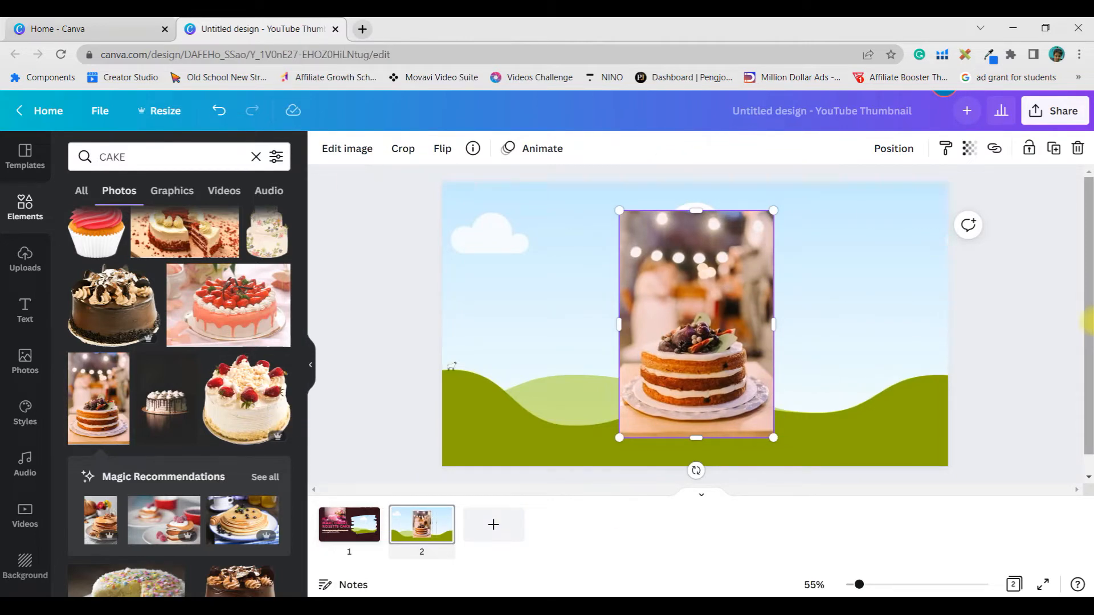
pyautogui.moveTo(753, 314); pyautogui.dragTo(793, 251)
pyautogui.click(791, 317)
pyautogui.doubleClick(791, 316)
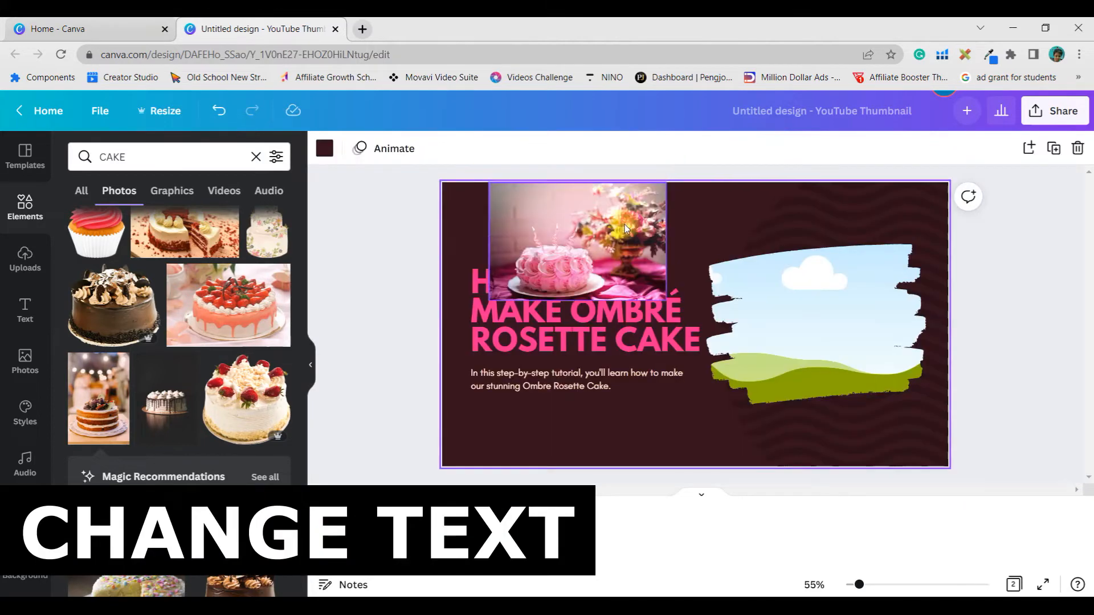
# Step: Place the pink cake photo back into the brush-stroke frame on page 1, enlarge the frame slightly and reposition it
pyautogui.moveTo(569, 228); pyautogui.dragTo(826, 305)
pyautogui.click(714, 248)
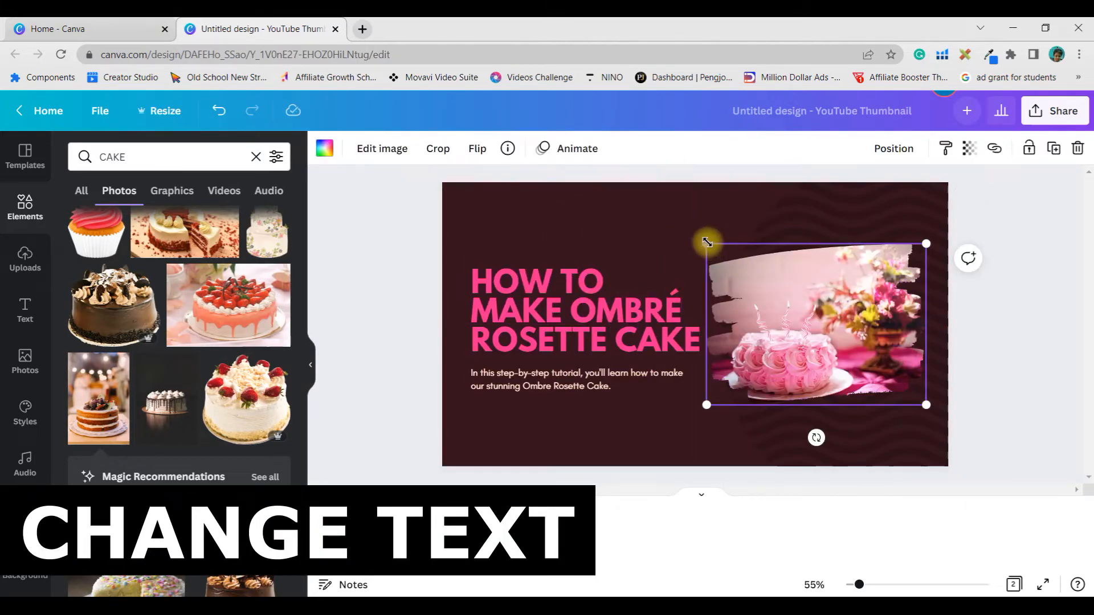
pyautogui.moveTo(707, 245); pyautogui.dragTo(692, 233)
pyautogui.moveTo(800, 287); pyautogui.dragTo(818, 282)
# Step: Change the thumbnail's title text to "HOW TO MAKE STRAWBERRIE GATEAUX"
pyautogui.click(541, 311)
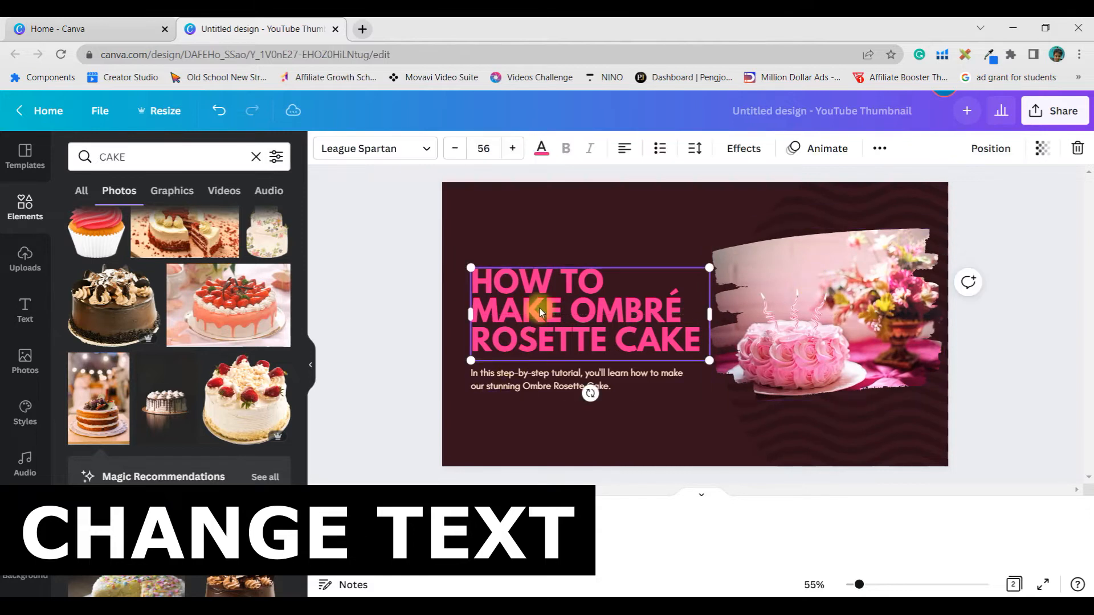
pyautogui.click(575, 313)
pyautogui.click(564, 312)
pyautogui.moveTo(564, 313); pyautogui.dragTo(680, 347)
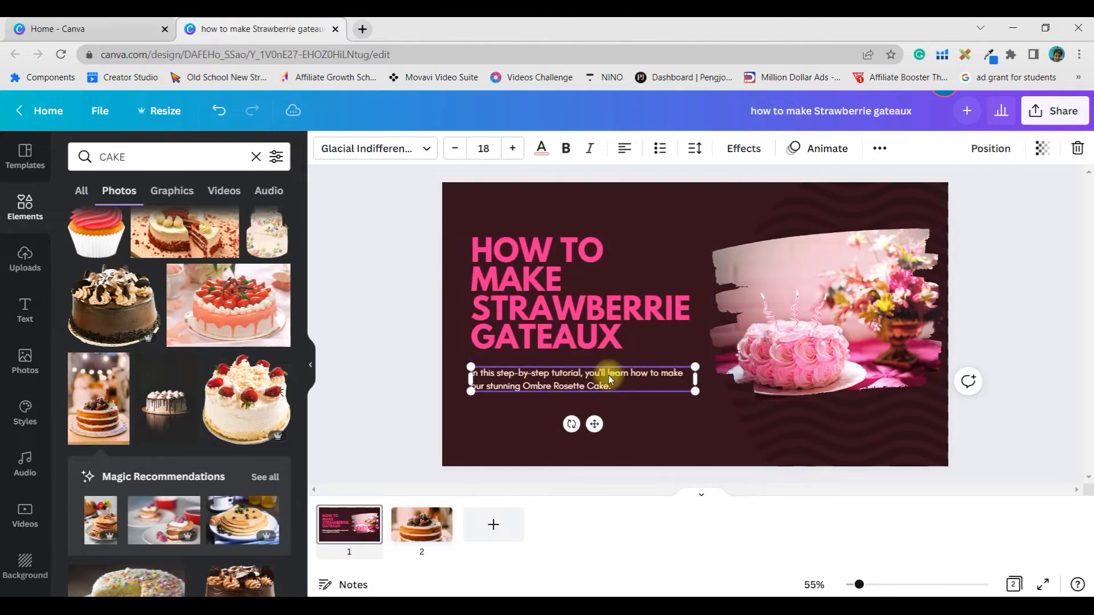
# Step: Change the title's font to Jeepers and narrow its text box slightly
pyautogui.click(555, 308)
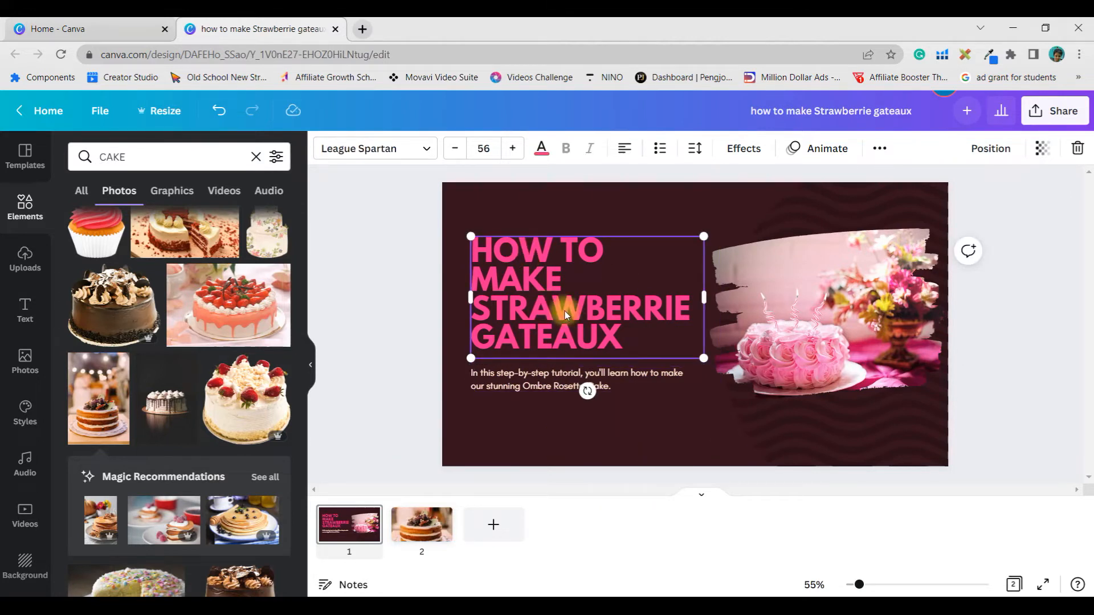
pyautogui.click(430, 151)
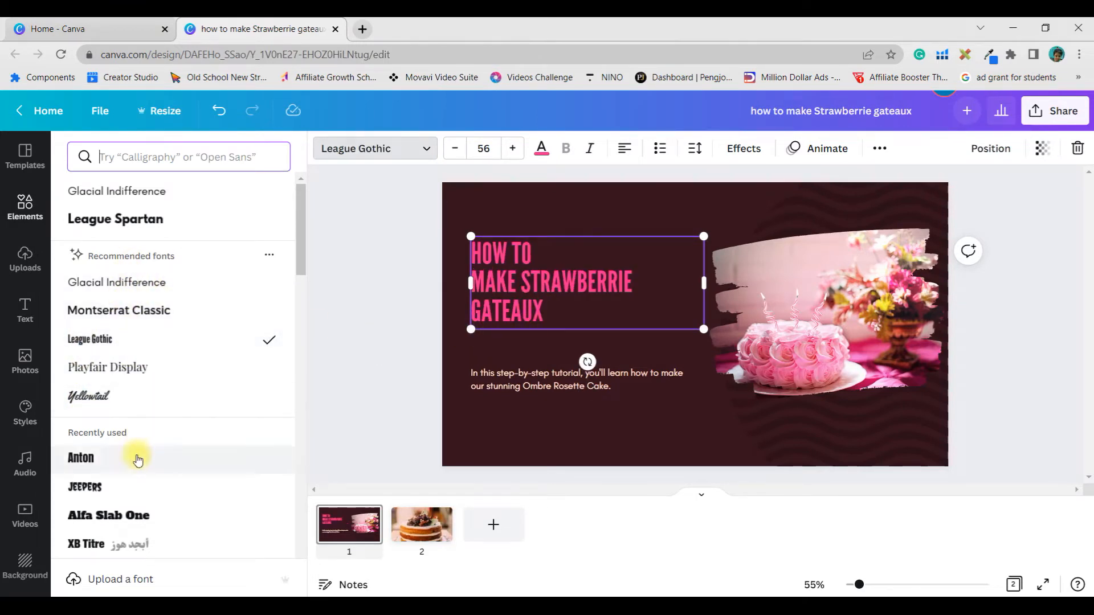
pyautogui.click(107, 488)
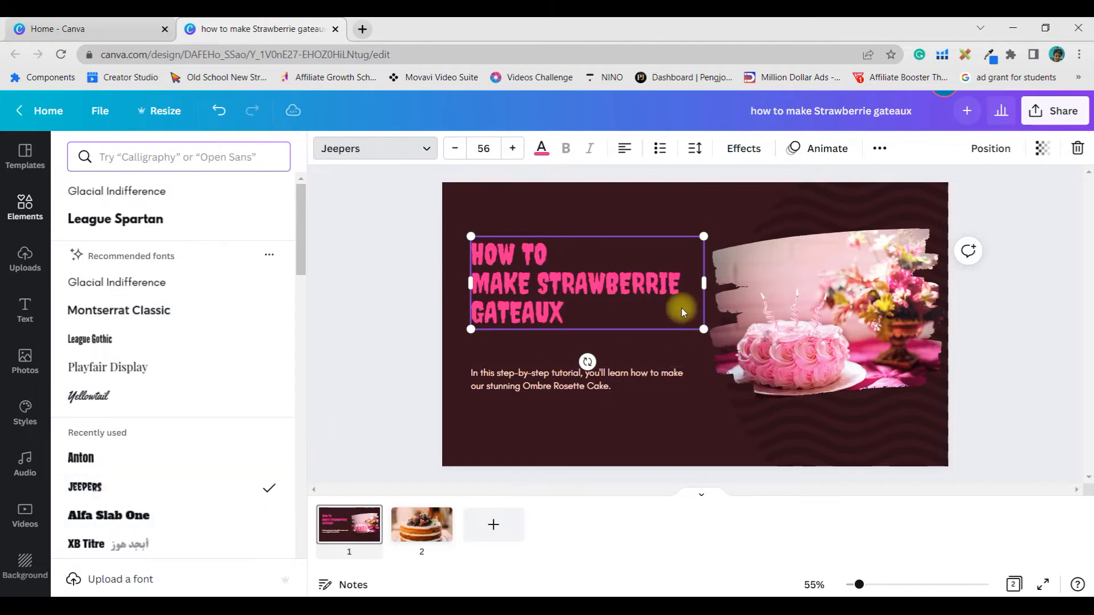
pyautogui.moveTo(704, 281)
pyautogui.mouseDown()
pyautogui.moveTo(675, 281)
pyautogui.moveTo(698, 284)
pyautogui.mouseUp()
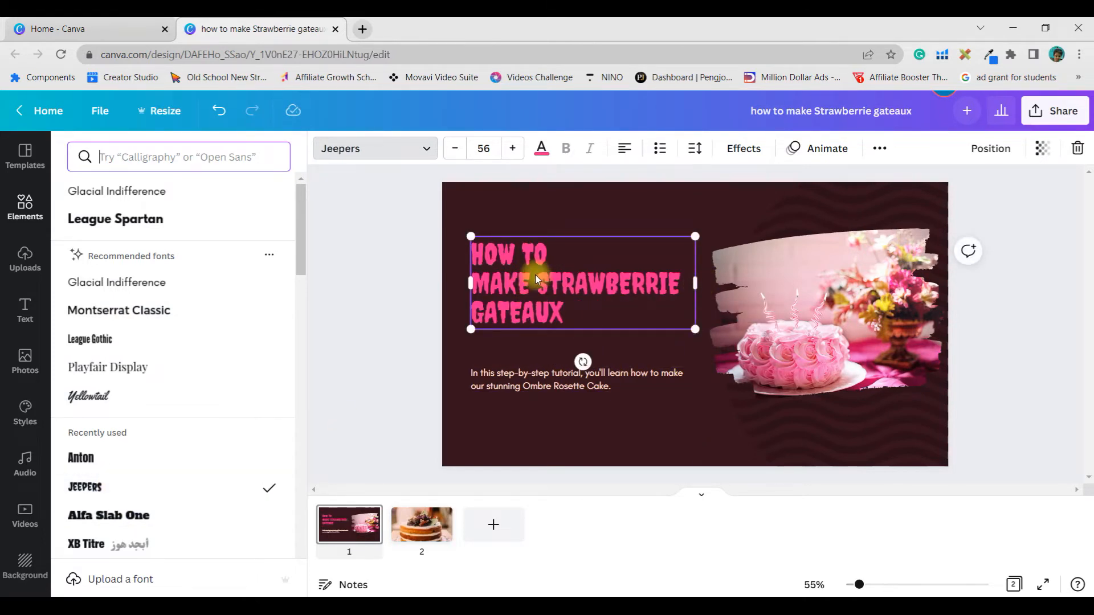
# Step: Set the title's font size to 73 and move the title up to sit above the description text
pyautogui.click(512, 148)
pyautogui.click(513, 149)
pyautogui.click(512, 149)
pyautogui.click(512, 149)
pyautogui.click(512, 149)
pyautogui.click(513, 149)
pyautogui.click(512, 149)
pyautogui.click(512, 149)
pyautogui.click(512, 149)
pyautogui.click(512, 149)
pyautogui.click(513, 149)
pyautogui.click(512, 149)
pyautogui.click(512, 149)
pyautogui.click(512, 148)
pyautogui.click(512, 148)
pyautogui.moveTo(596, 286); pyautogui.dragTo(597, 258)
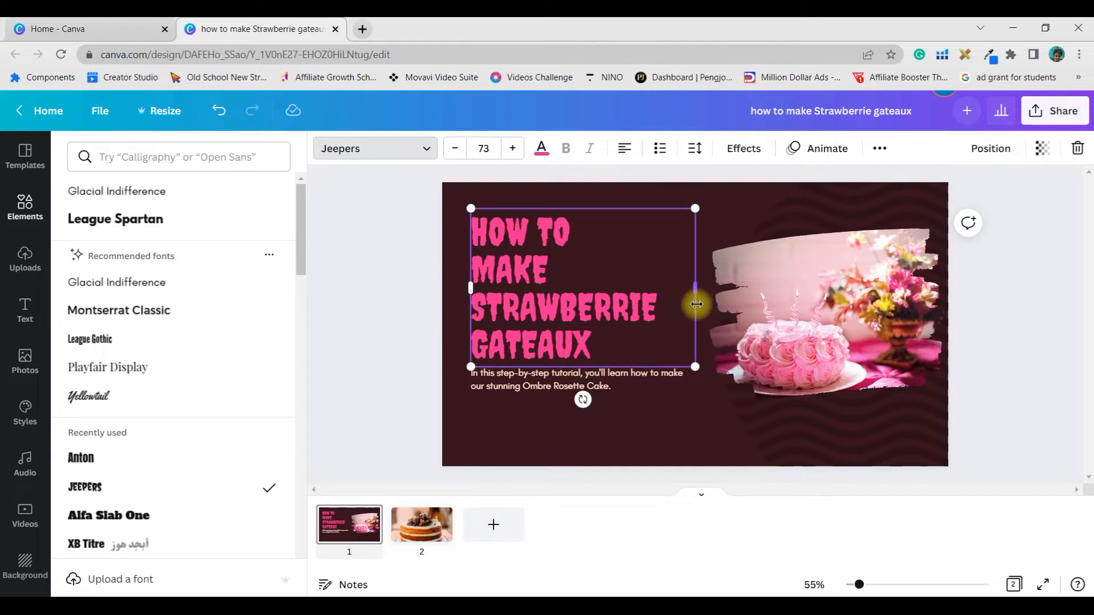
# Step: Try the peach and pink text colours on the title and set its colour to white
pyautogui.click(542, 150)
pyautogui.click(236, 223)
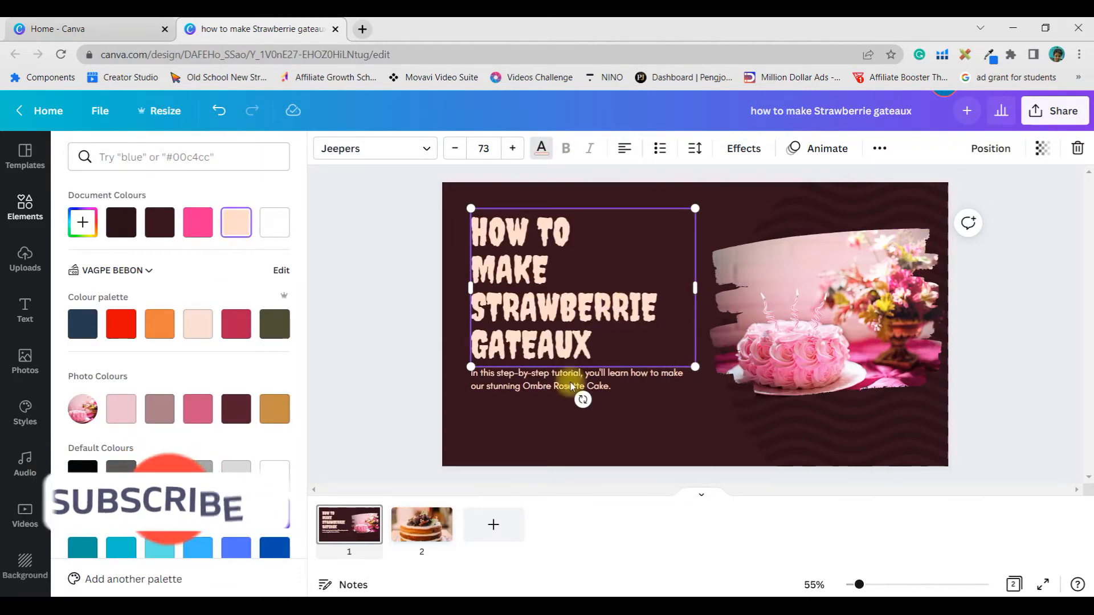
pyautogui.click(198, 409)
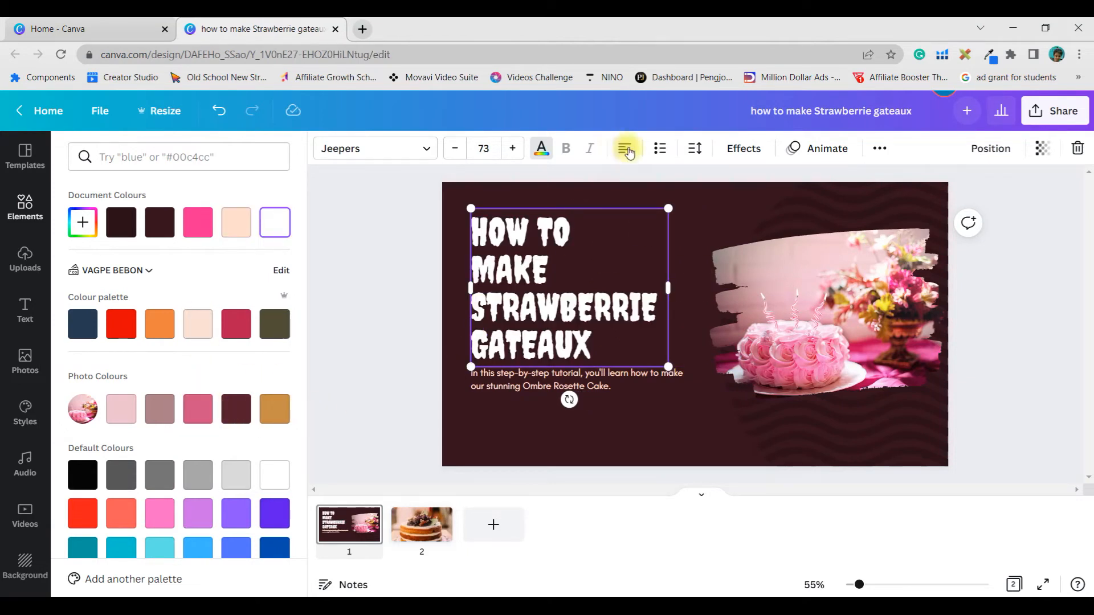
# Step: Cycle the title through the text alignments and leave it centre-aligned
pyautogui.click(625, 148)
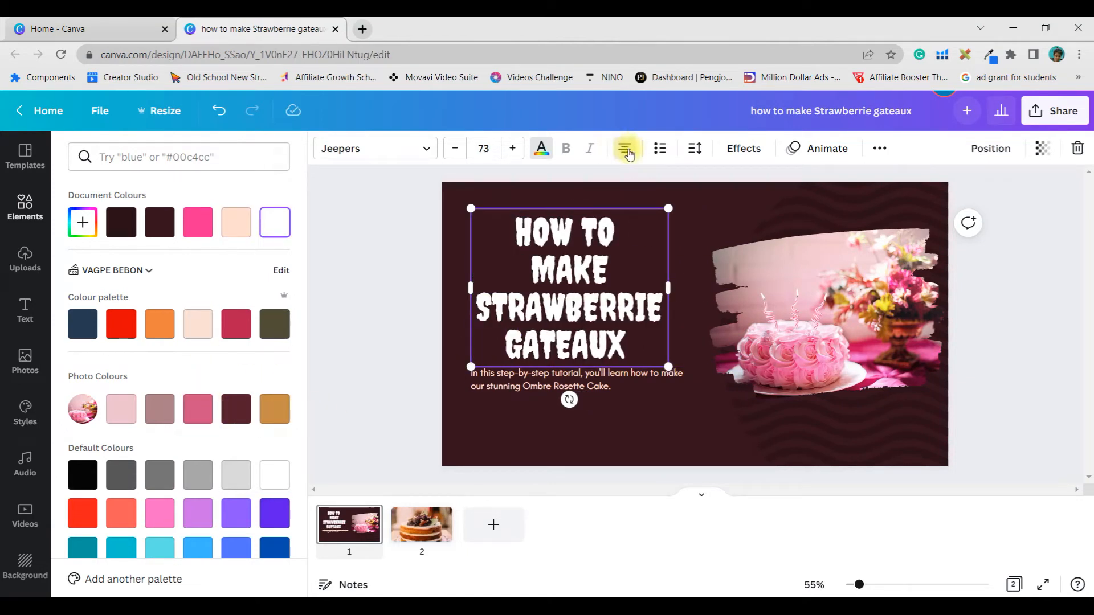
pyautogui.click(625, 149)
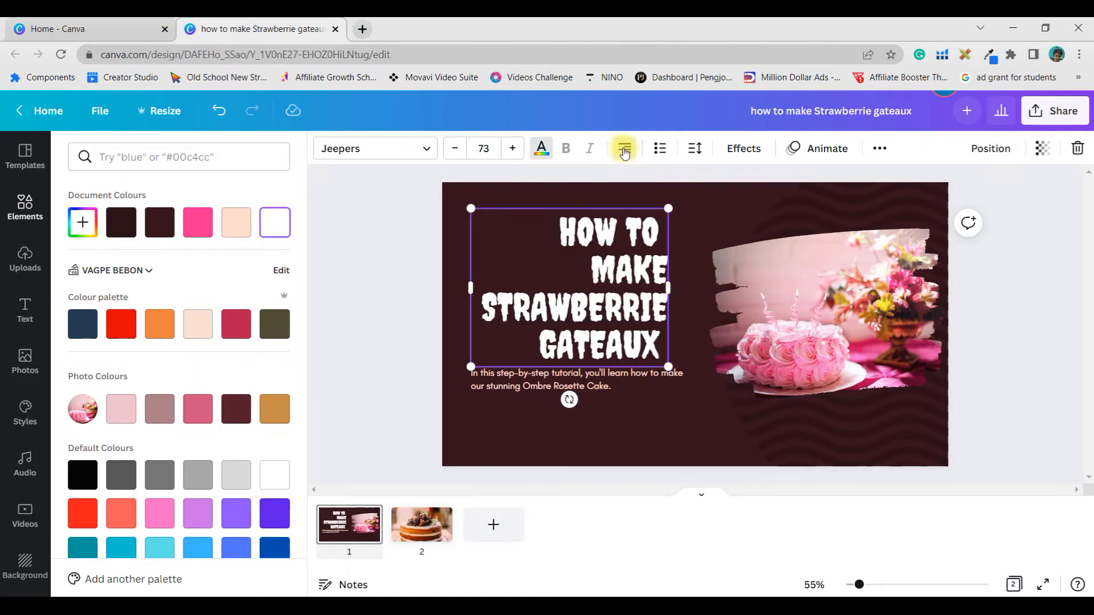
pyautogui.click(625, 151)
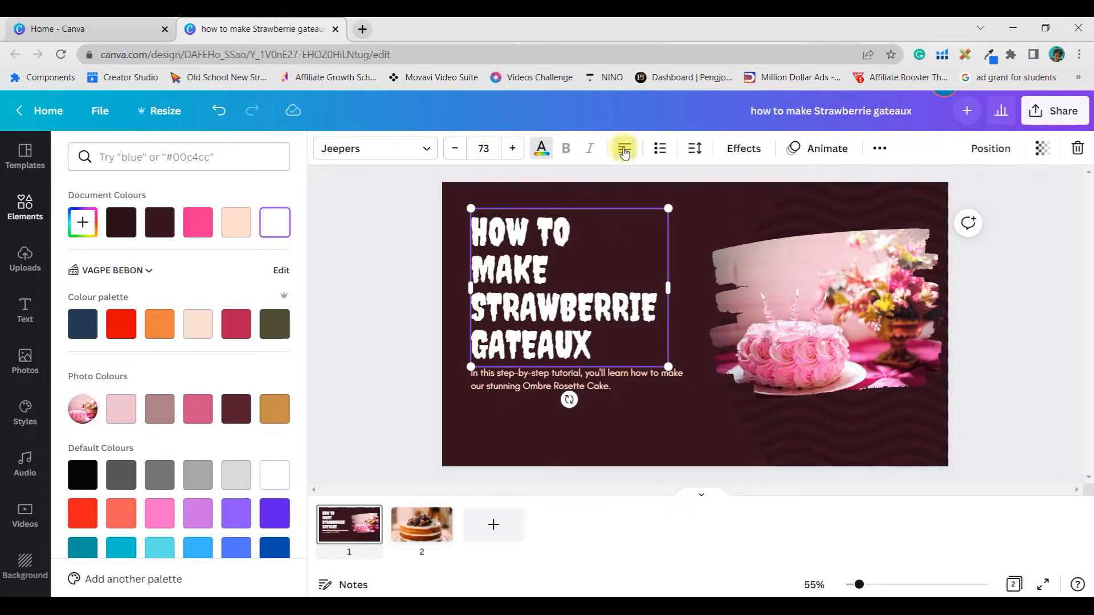
pyautogui.click(627, 149)
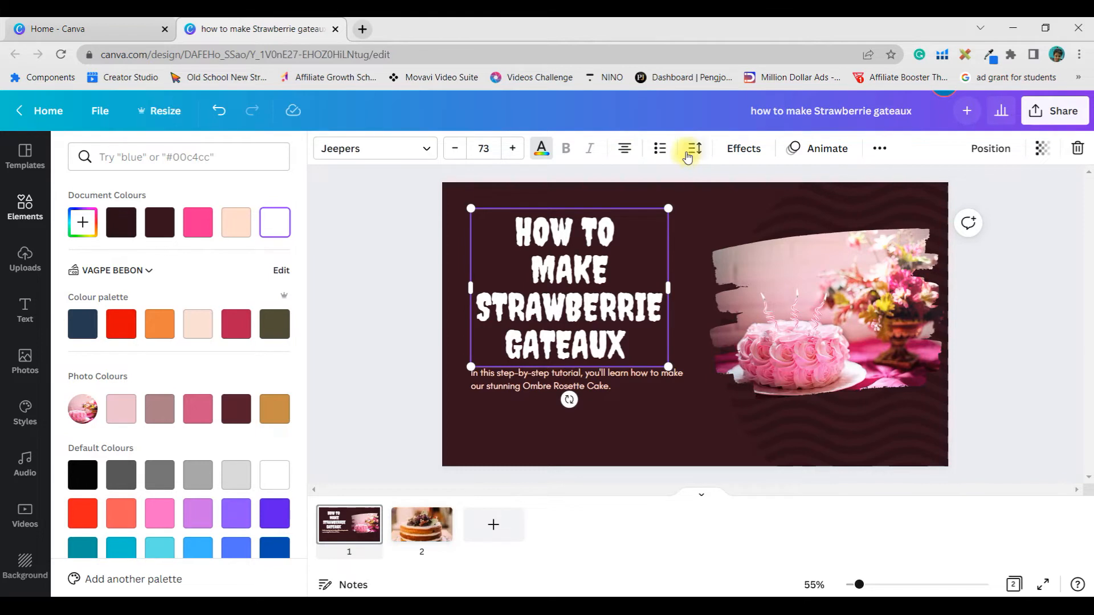
# Step: Move the description text slightly lower beneath the title and set its line spacing to 1.64
pyautogui.moveTo(627, 383); pyautogui.dragTo(627, 409)
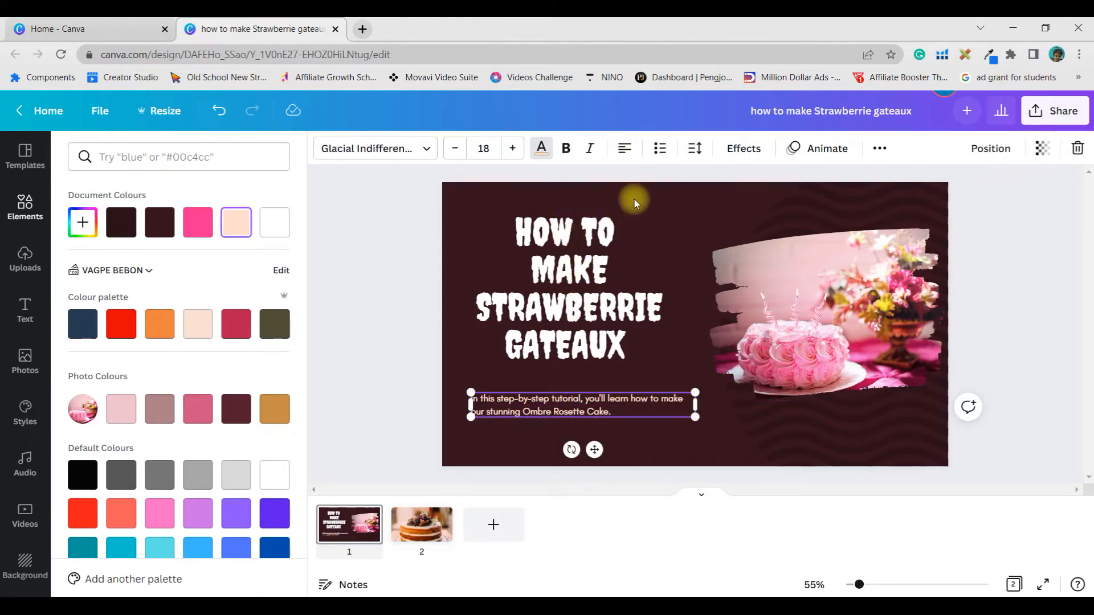
pyautogui.click(693, 151)
pyautogui.moveTo(741, 212); pyautogui.dragTo(741, 212)
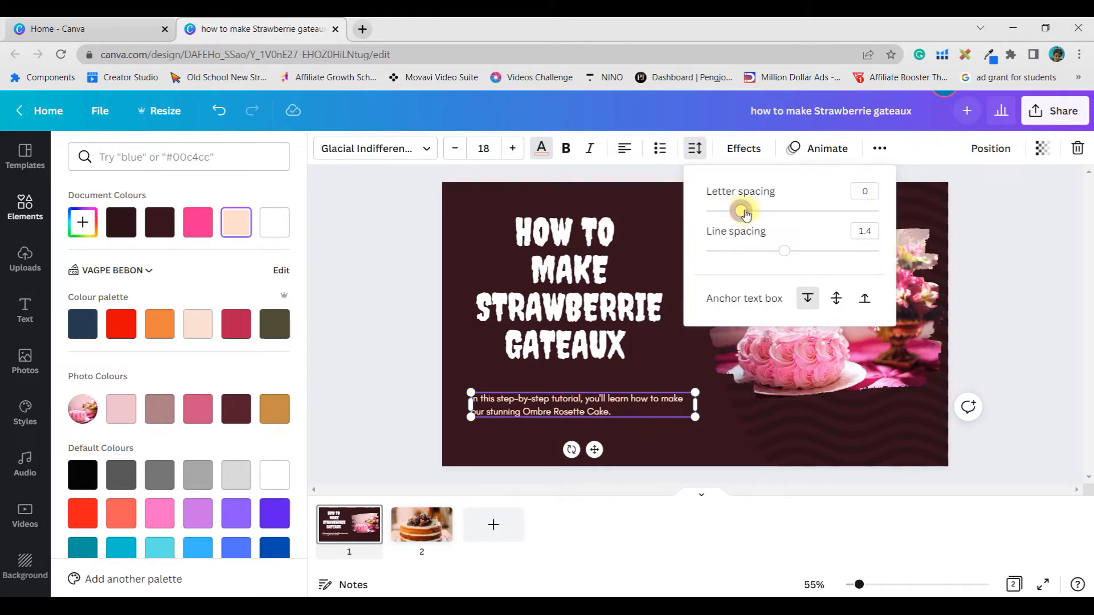
pyautogui.moveTo(783, 252); pyautogui.dragTo(805, 252)
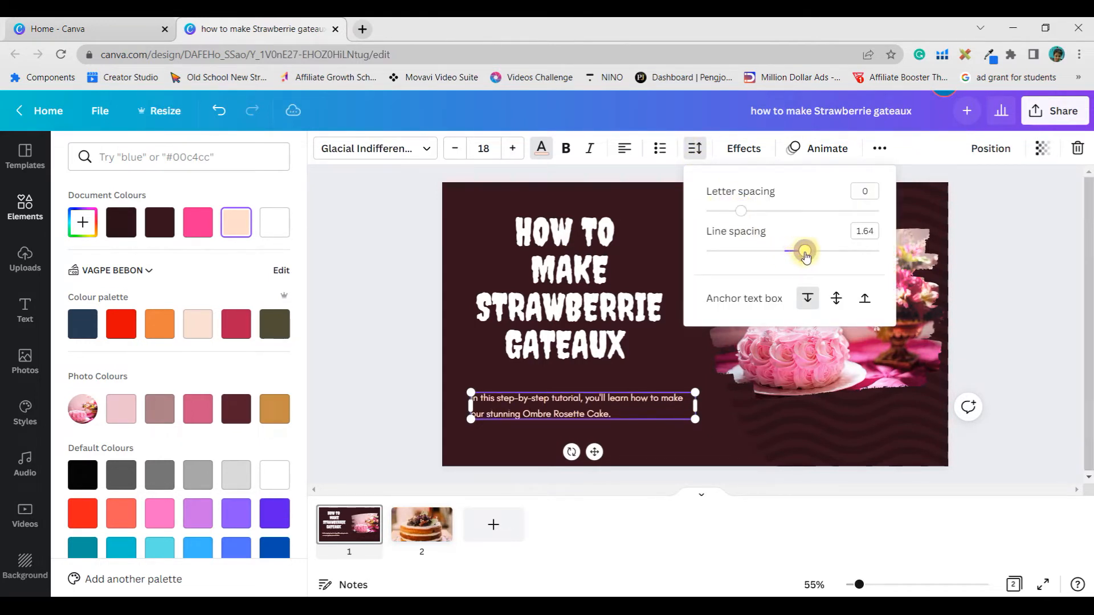
# Step: Set the title's line spacing to 1.13 and shift the description and the title slightly down to separate them
pyautogui.click(593, 305)
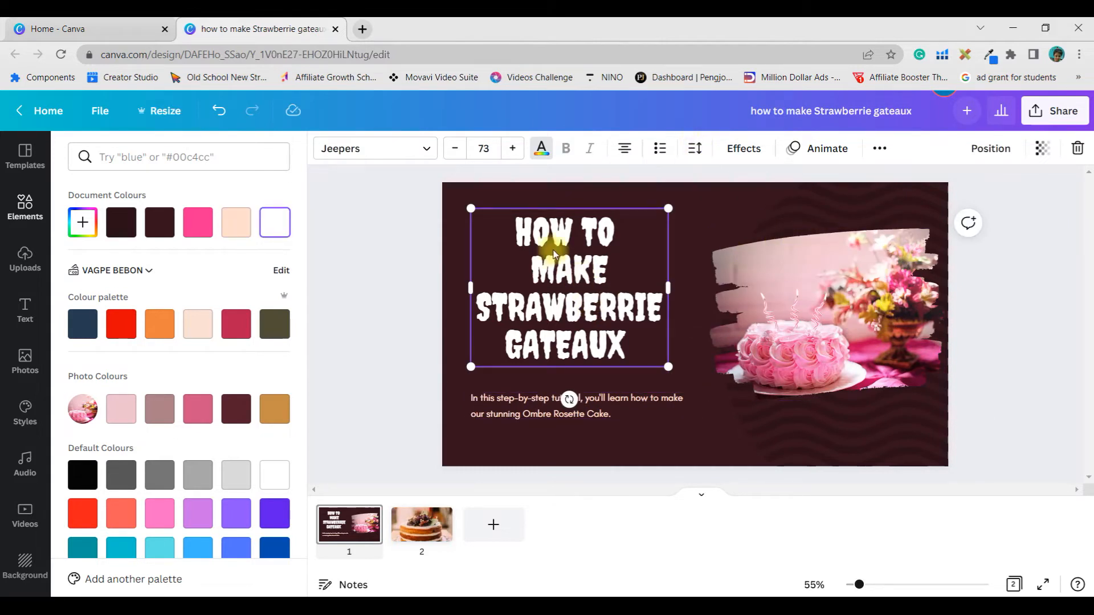
pyautogui.click(694, 150)
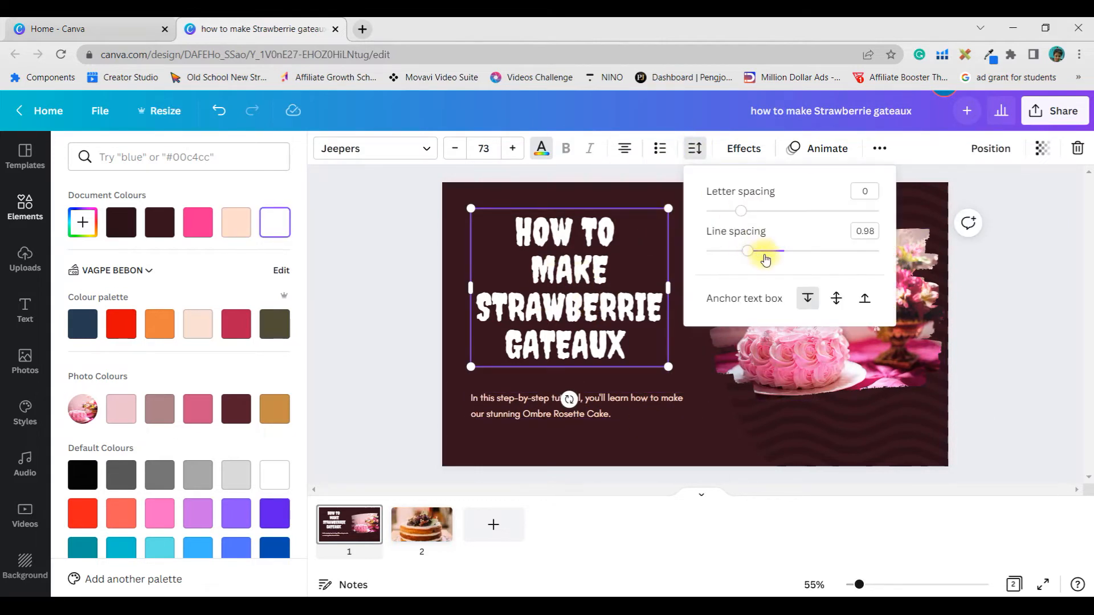
pyautogui.moveTo(746, 252); pyautogui.dragTo(762, 248)
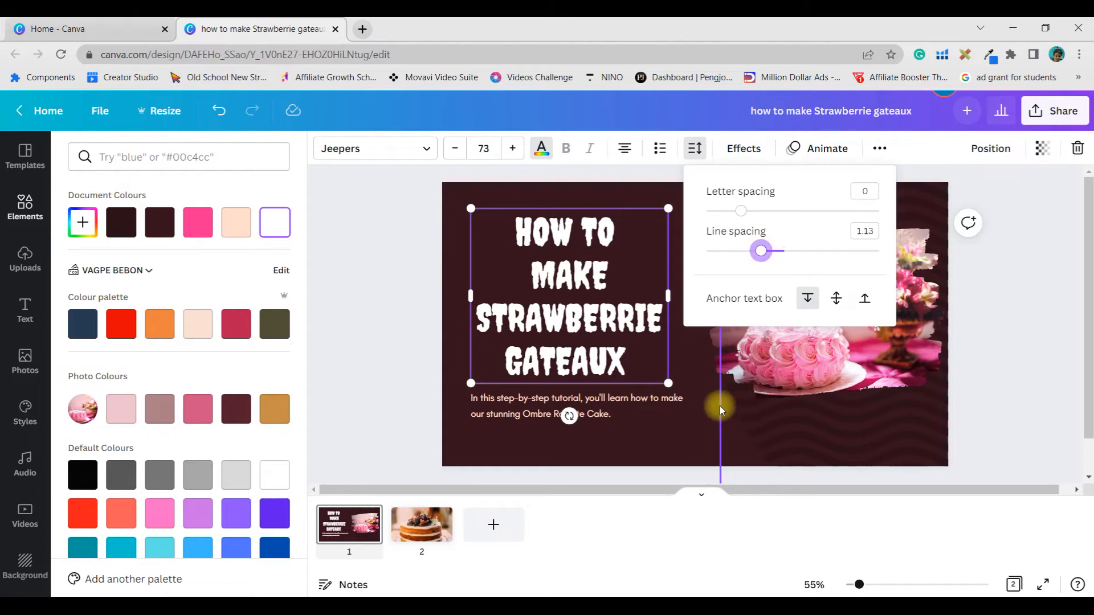
pyautogui.click(677, 411)
pyautogui.moveTo(658, 410); pyautogui.dragTo(657, 418)
pyautogui.moveTo(591, 309); pyautogui.dragTo(591, 312)
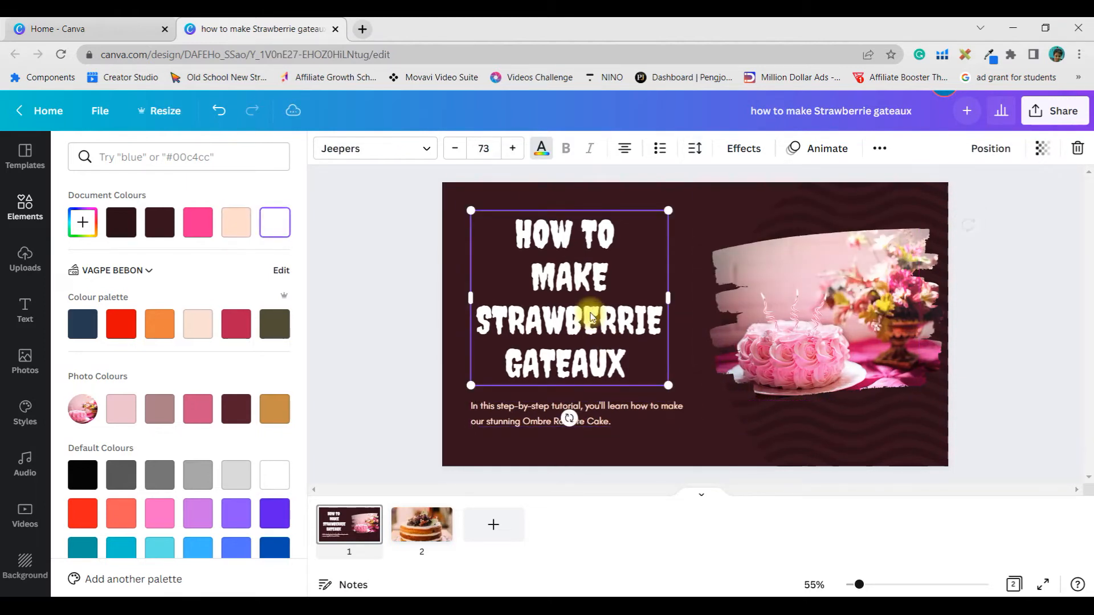
# Step: Preview the Neon effect on the title, apply the Shadow effect instead and give the shadow the peach document colour
pyautogui.click(753, 153)
pyautogui.click(180, 424)
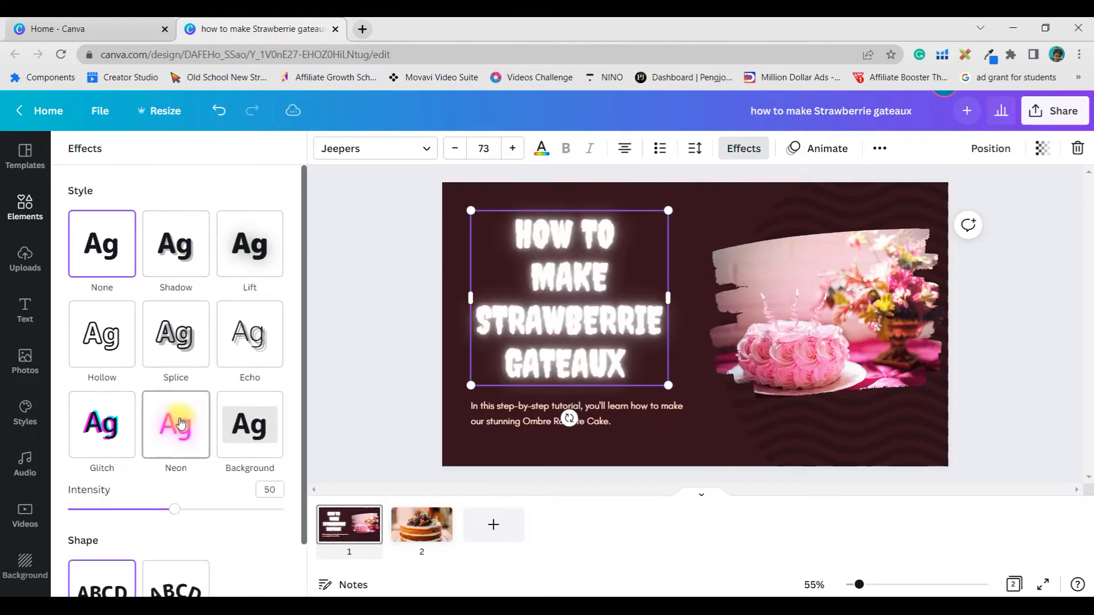
pyautogui.click(175, 247)
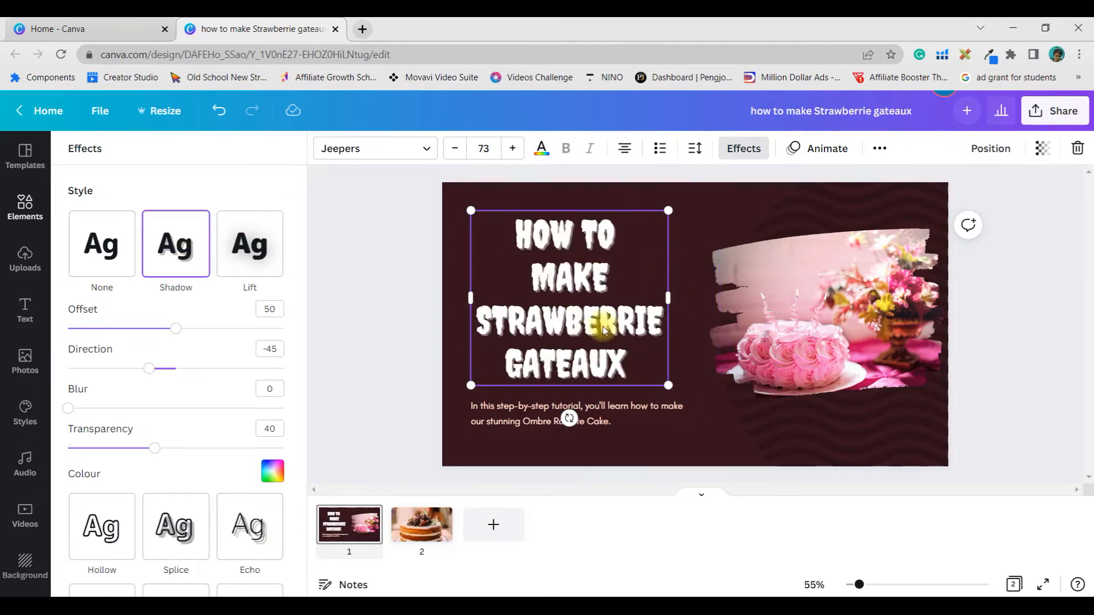
pyautogui.click(273, 472)
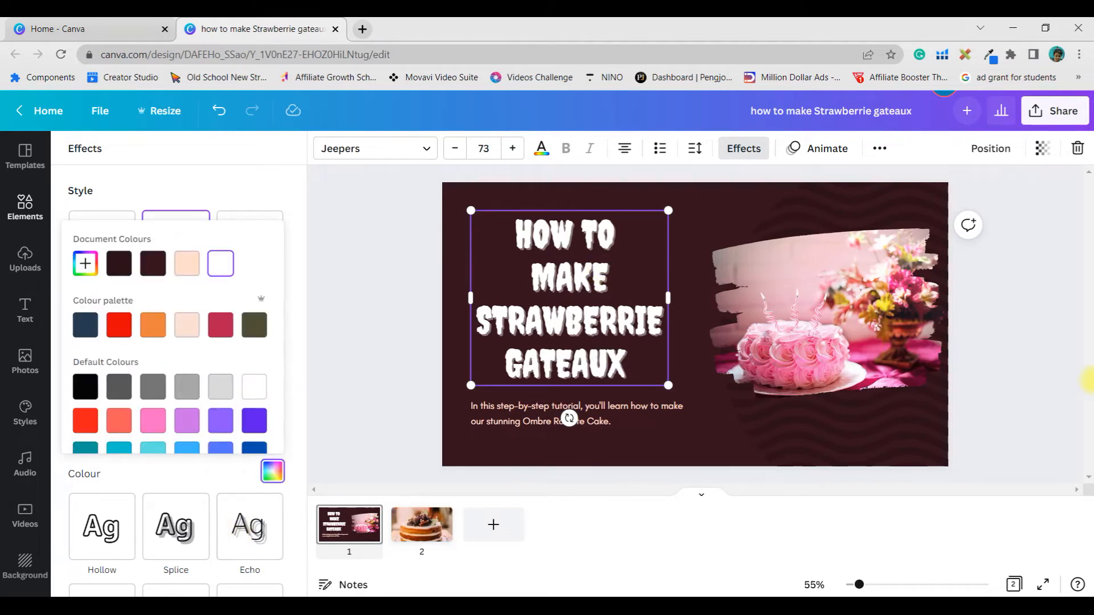
pyautogui.click(191, 264)
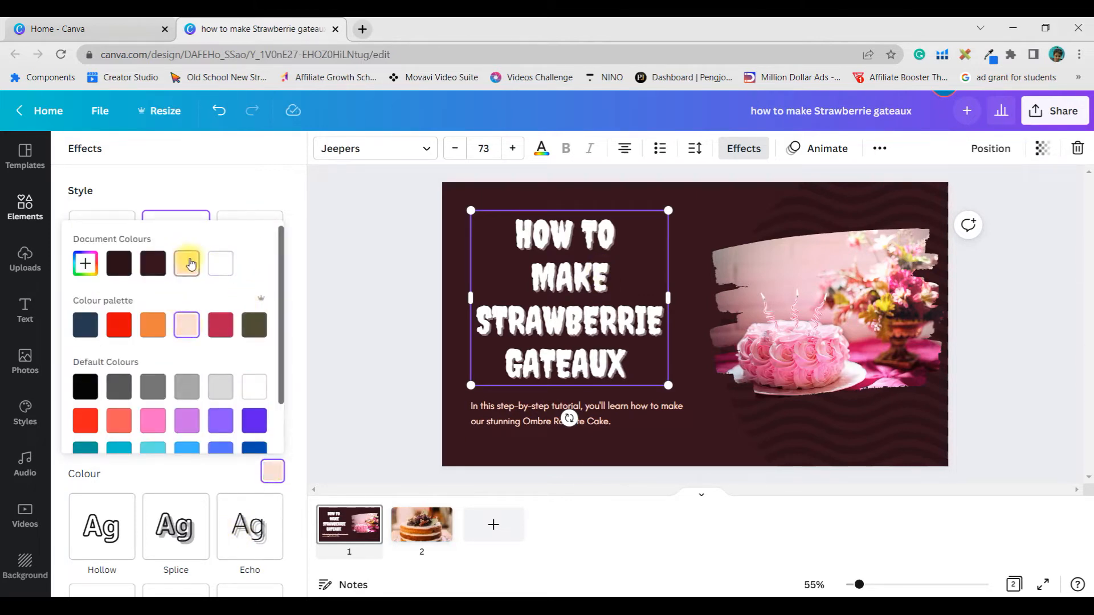
pyautogui.click(249, 162)
# Step: Set the title shadow's offset to 70, direction to 84, blur to 13 and transparency to 49
pyautogui.moveTo(159, 374); pyautogui.dragTo(227, 381)
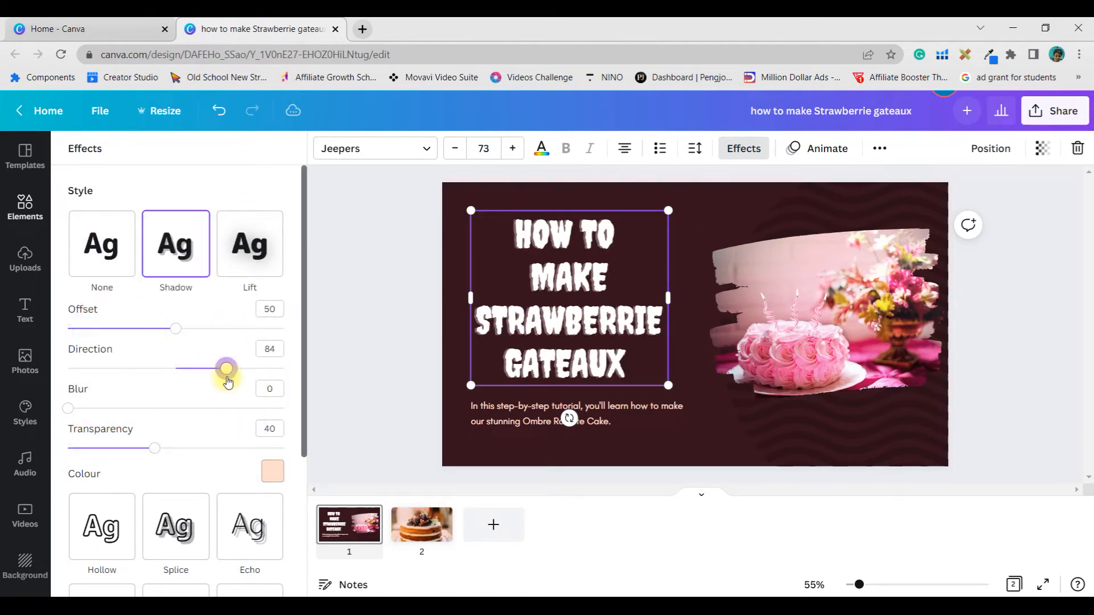
pyautogui.moveTo(176, 329); pyautogui.dragTo(219, 329)
pyautogui.click(70, 409)
pyautogui.moveTo(73, 416); pyautogui.dragTo(174, 451)
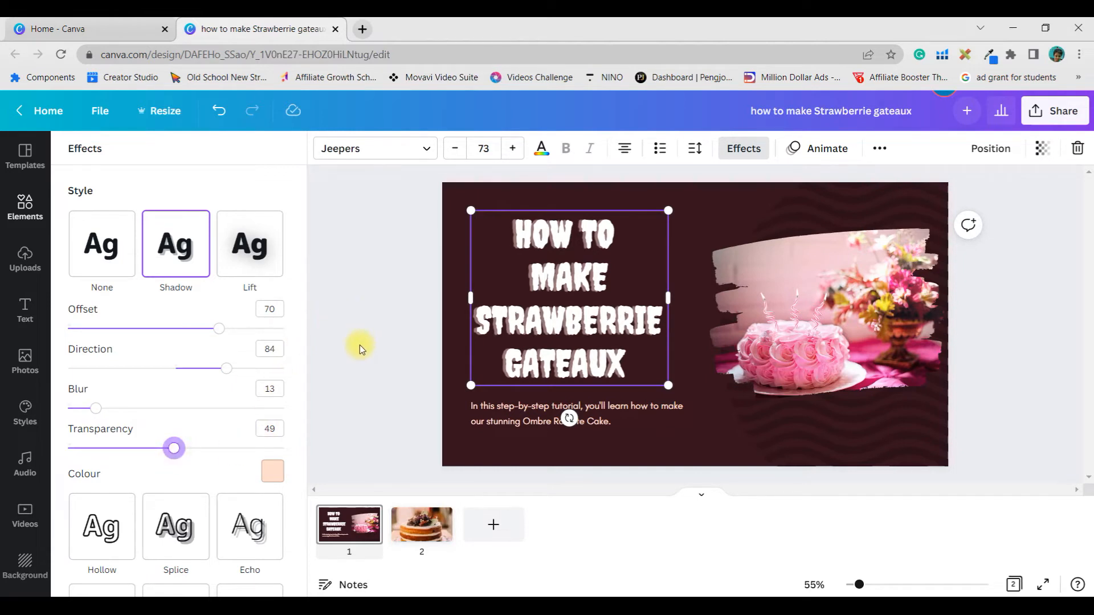
# Step: Change the title's shadow colour to the default pink and deselect the title
pyautogui.click(271, 471)
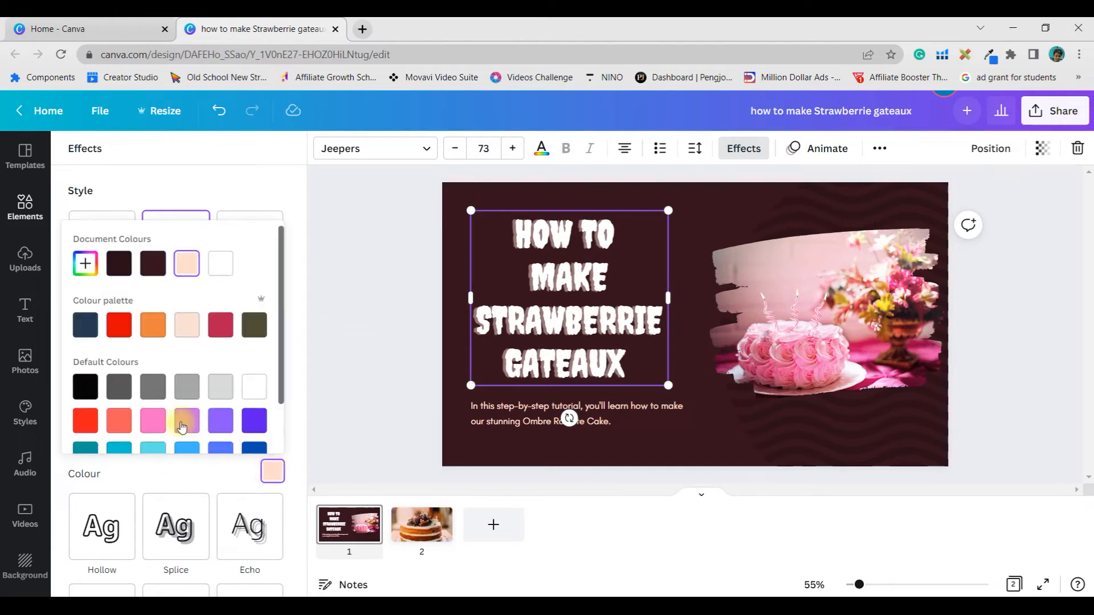
pyautogui.click(153, 421)
pyautogui.click(337, 322)
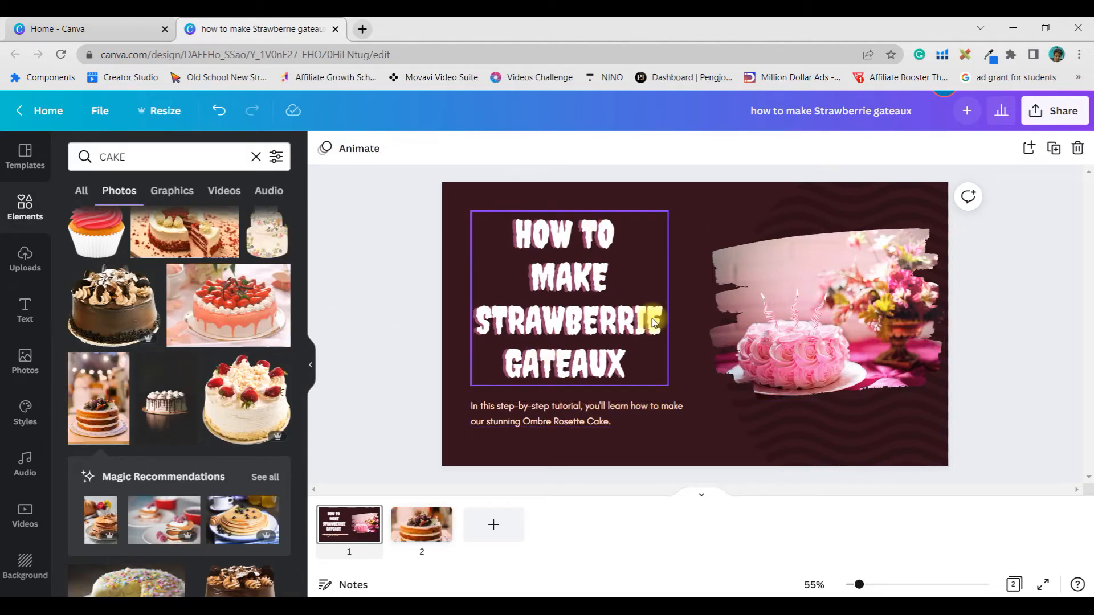
# Step: Bring up the page animation options and select the title text
pyautogui.click(363, 149)
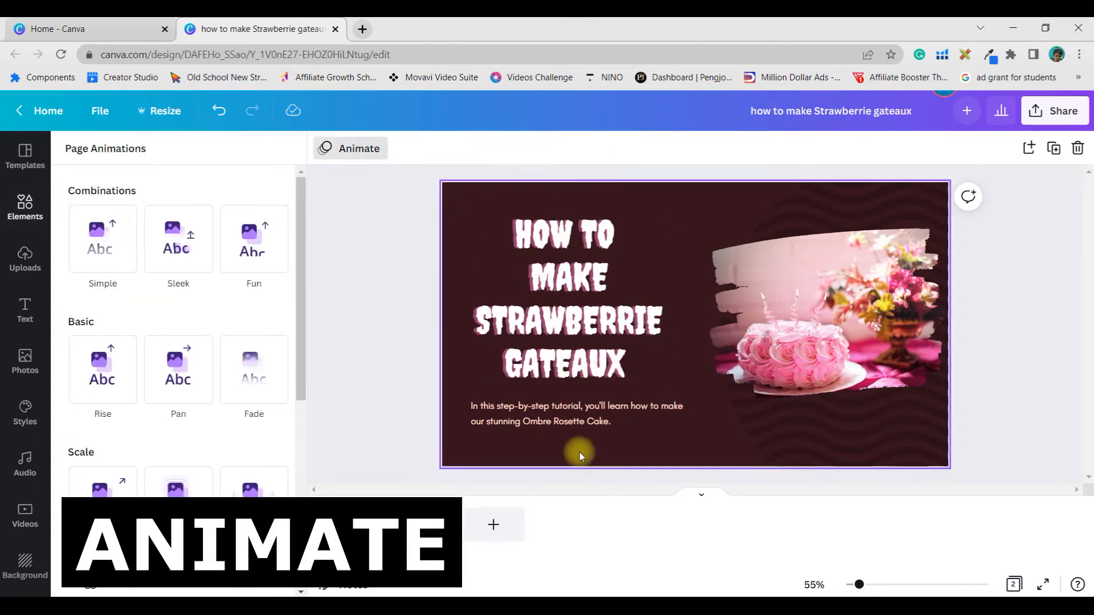
pyautogui.click(575, 271)
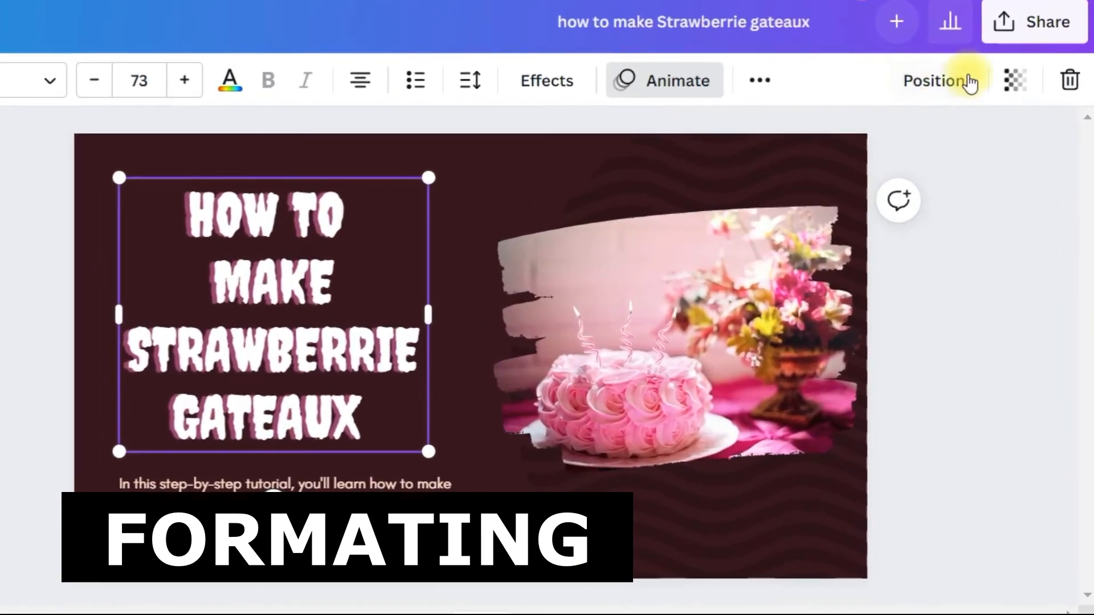
# Step: Duplicate the title text box and undo the duplication
pyautogui.click(758, 80)
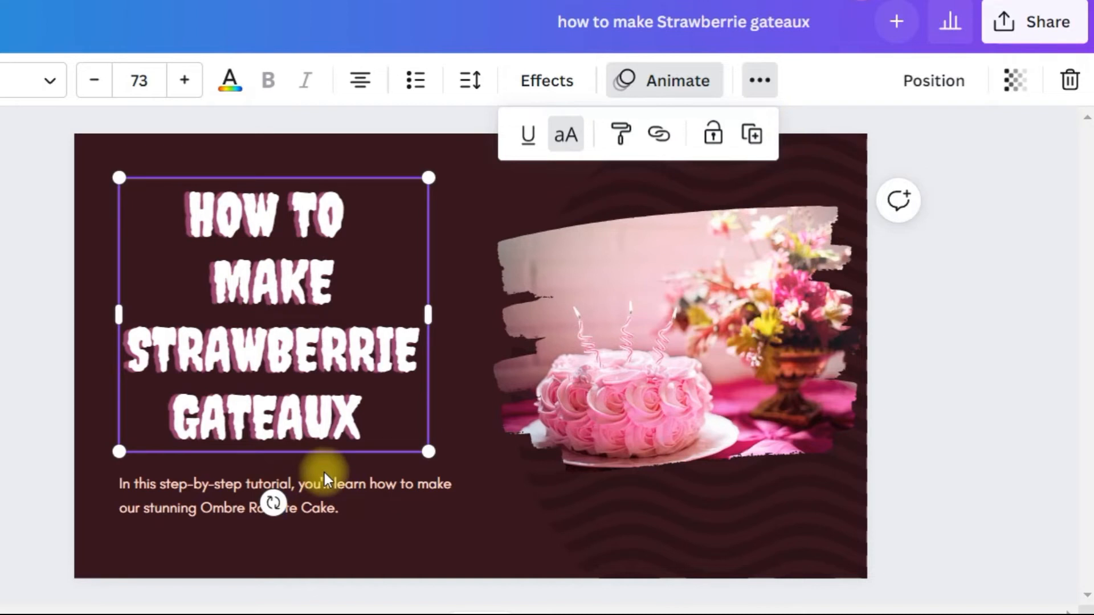
pyautogui.click(752, 136)
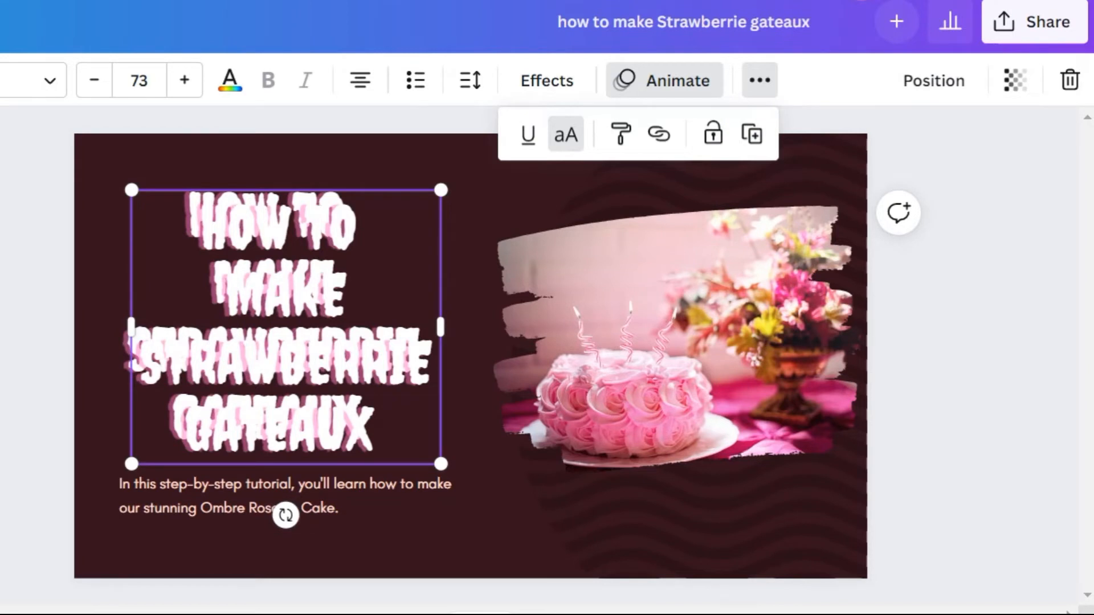
pyautogui.hotkey('ctrl', 'z')
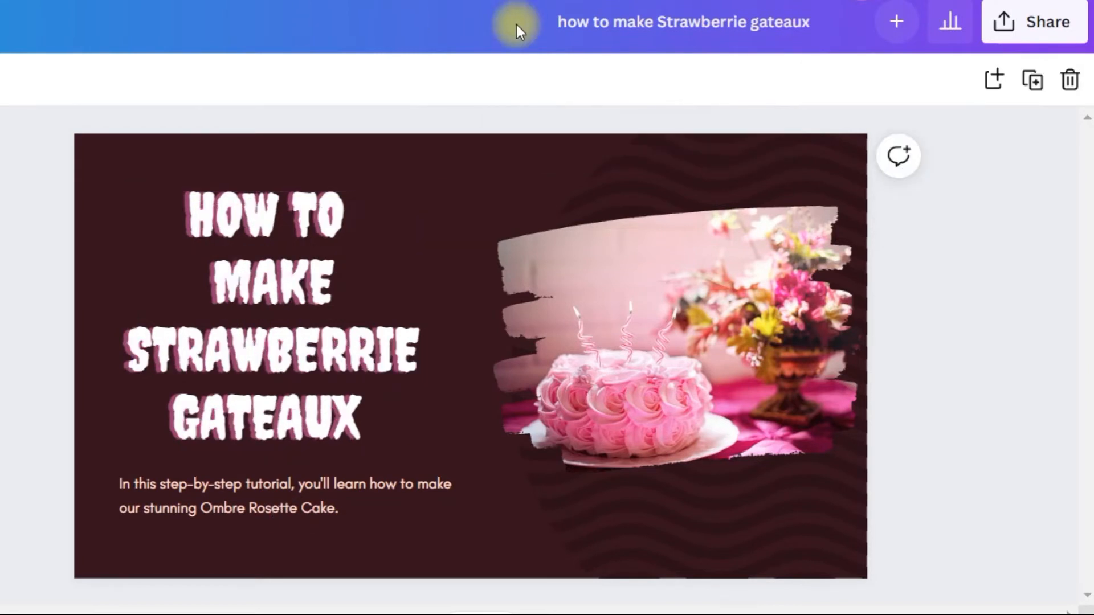
# Step: Open the link options for the title to view the possible link targets and close them without adding a link
pyautogui.click(321, 264)
pyautogui.click(759, 80)
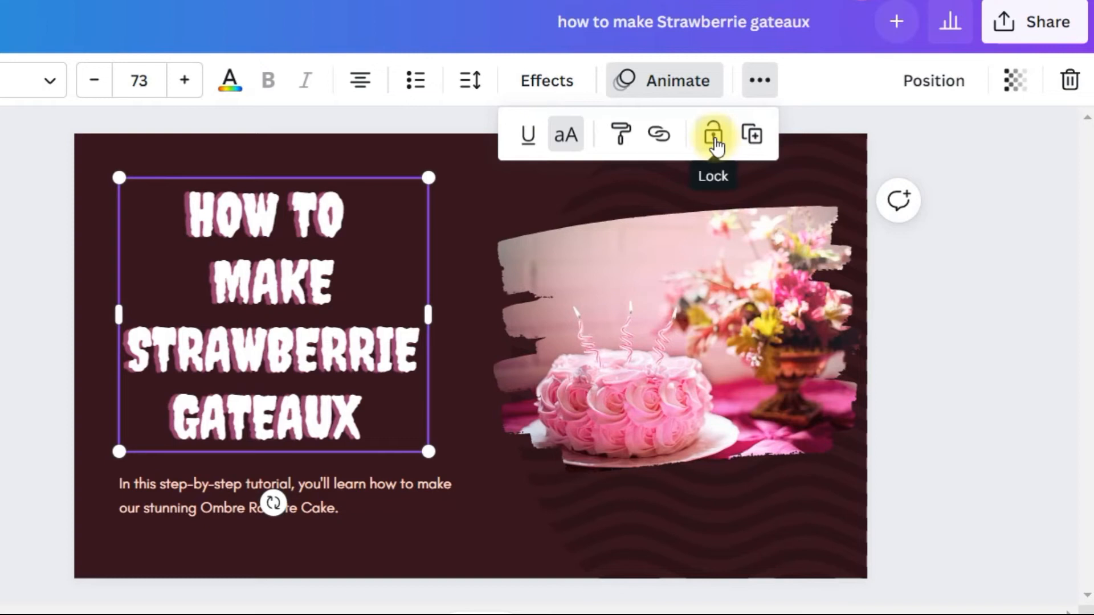
pyautogui.click(659, 137)
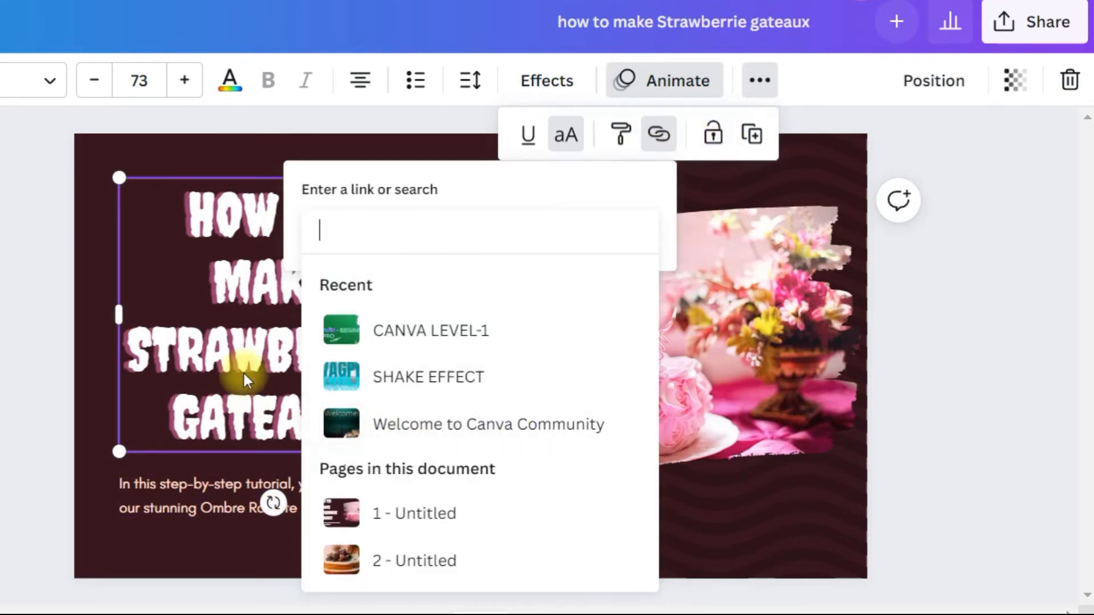
pyautogui.click(241, 325)
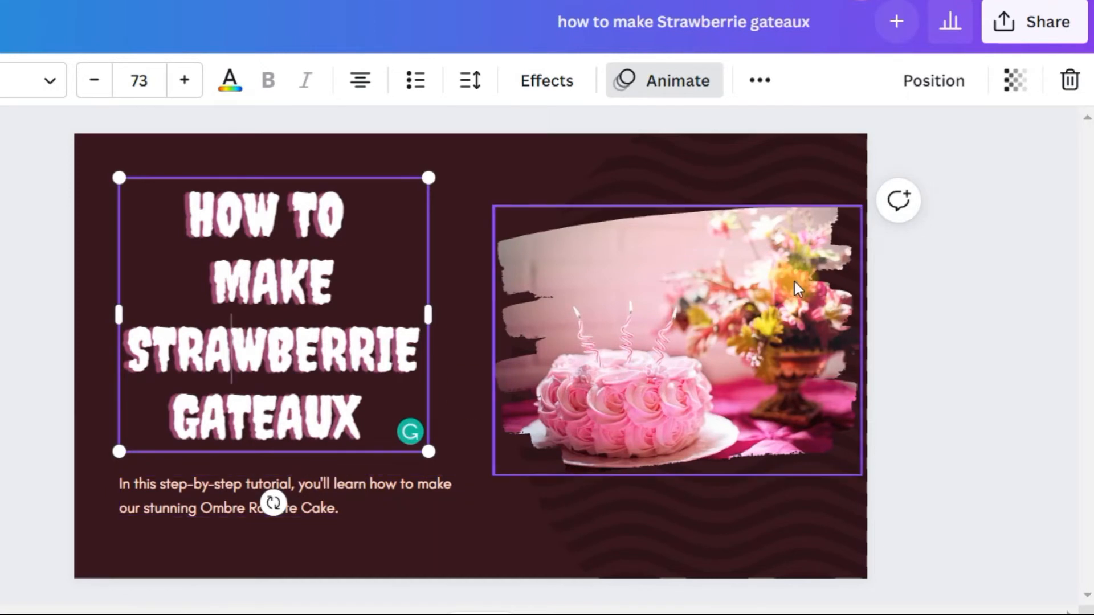
pyautogui.click(747, 80)
pyautogui.click(659, 135)
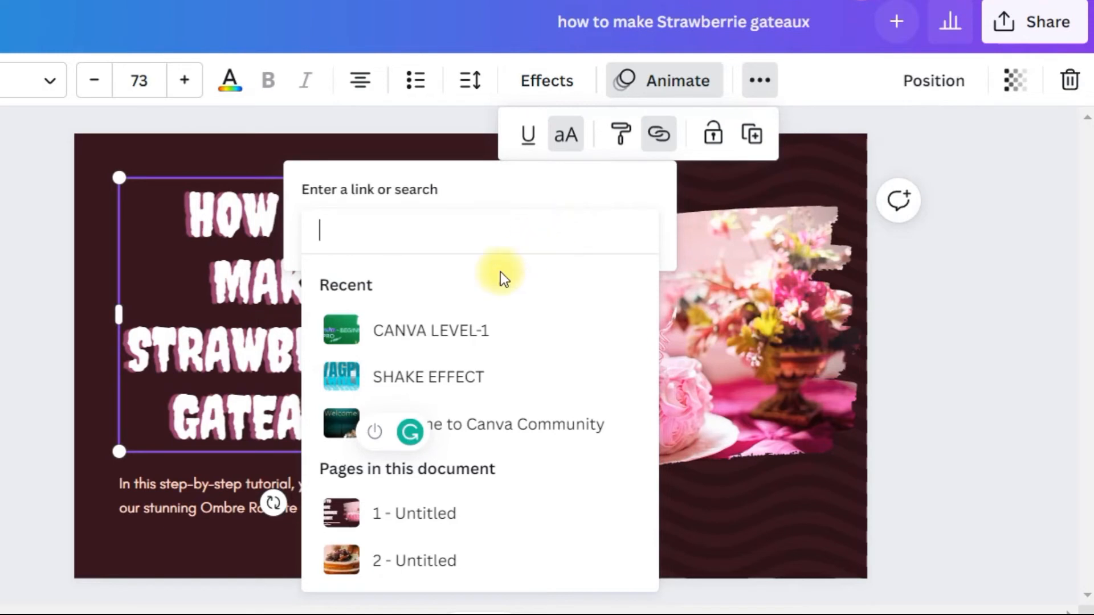
pyautogui.click(730, 509)
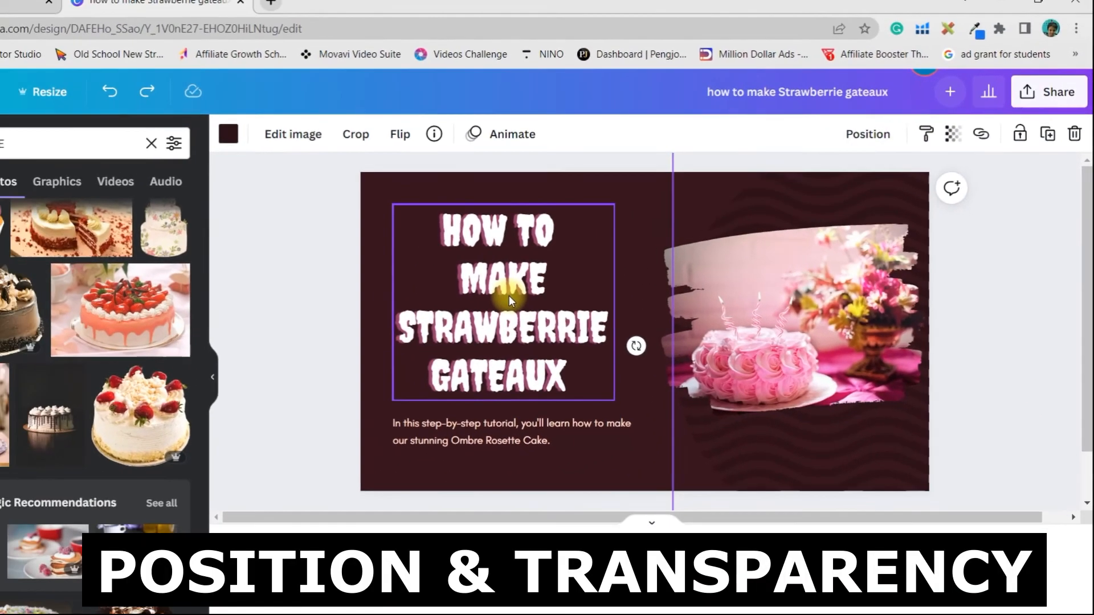
# Step: Move the title right until it overlaps the cake photo and view the photo's layer order and page alignment options
pyautogui.moveTo(438, 295); pyautogui.dragTo(570, 295)
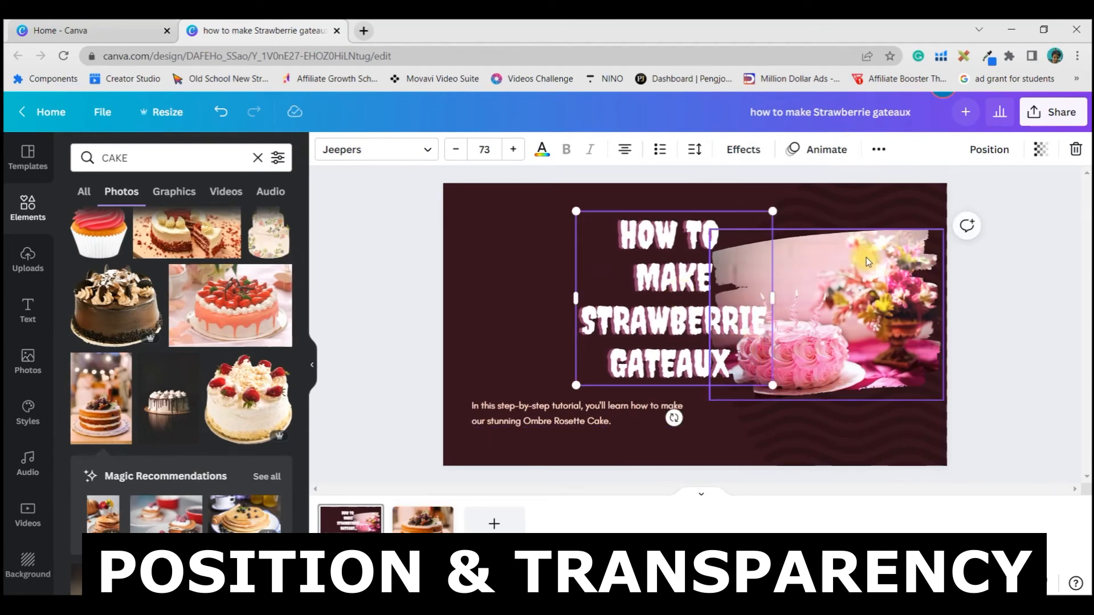
pyautogui.click(867, 273)
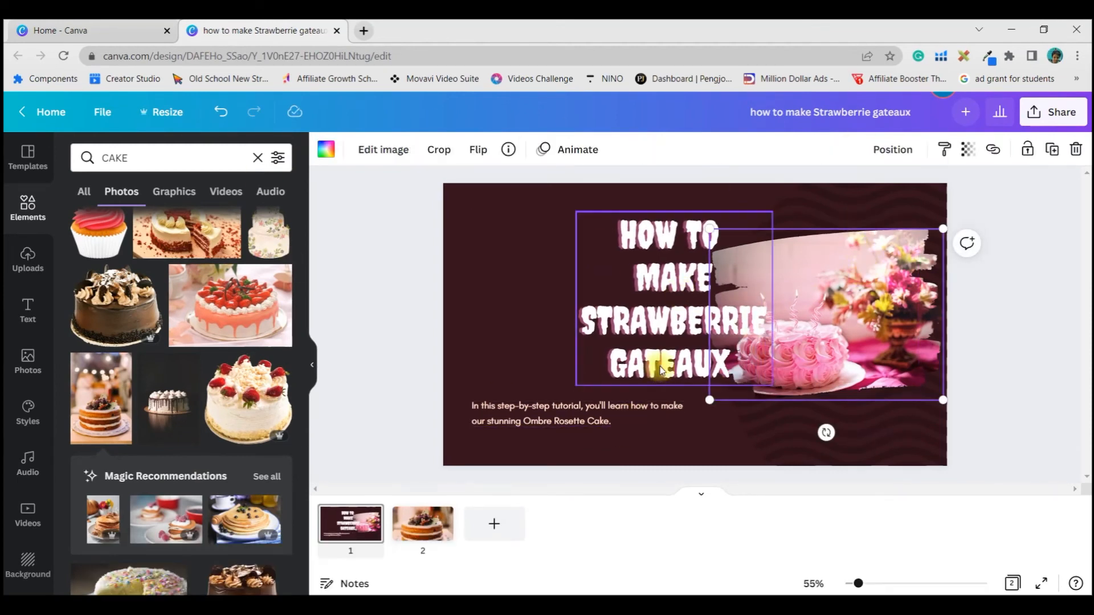
pyautogui.click(902, 150)
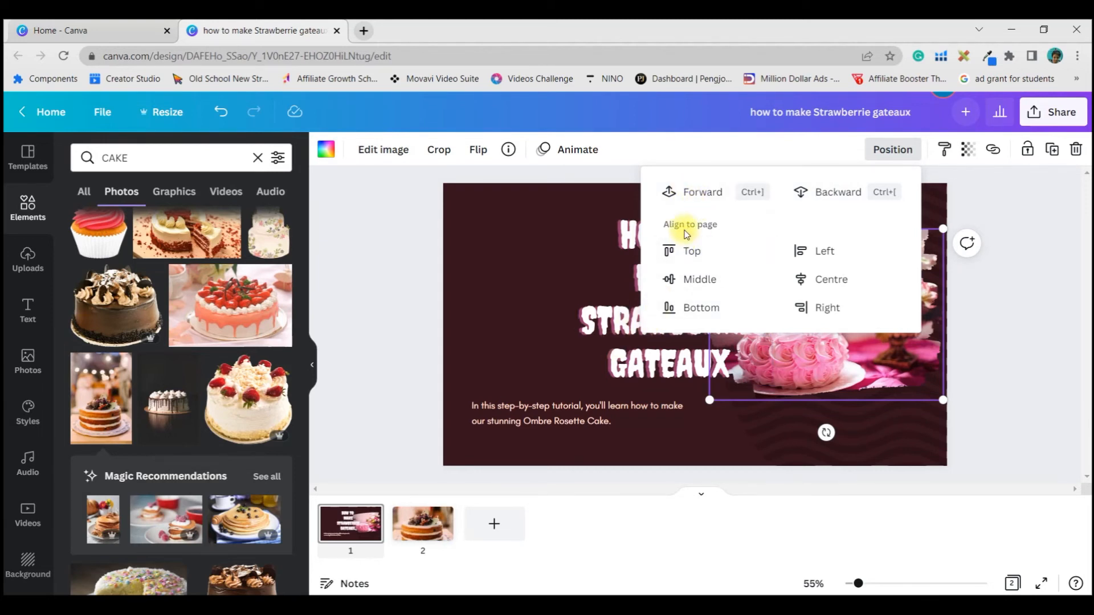
pyautogui.click(875, 372)
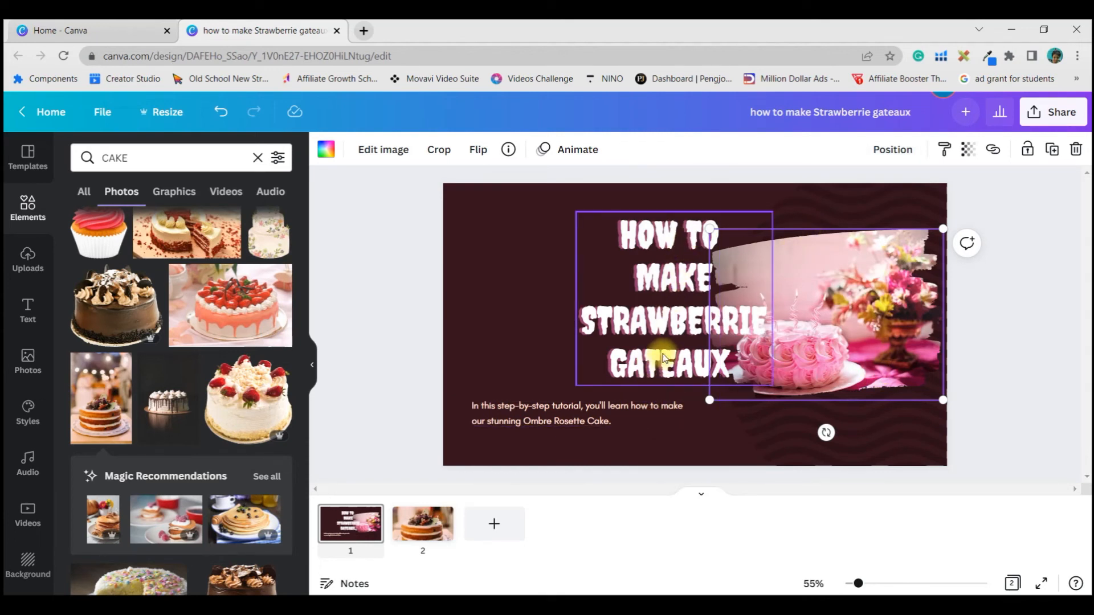
# Step: Send the cake photo to the back of the page's layer order
pyautogui.click(893, 149)
pyautogui.click(693, 188)
pyautogui.rightClick(877, 371)
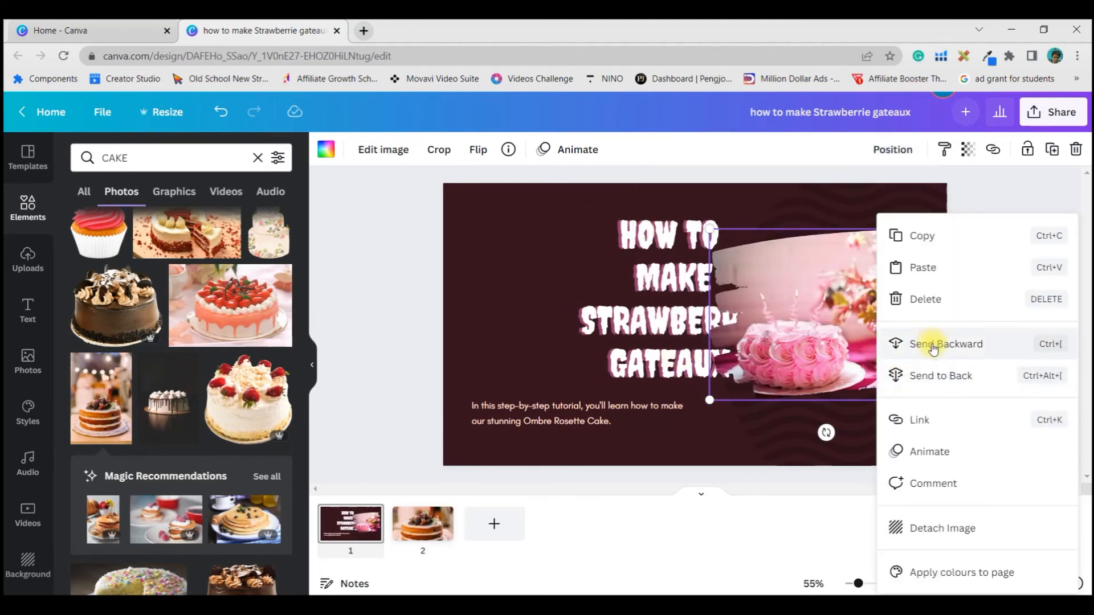
pyautogui.click(909, 379)
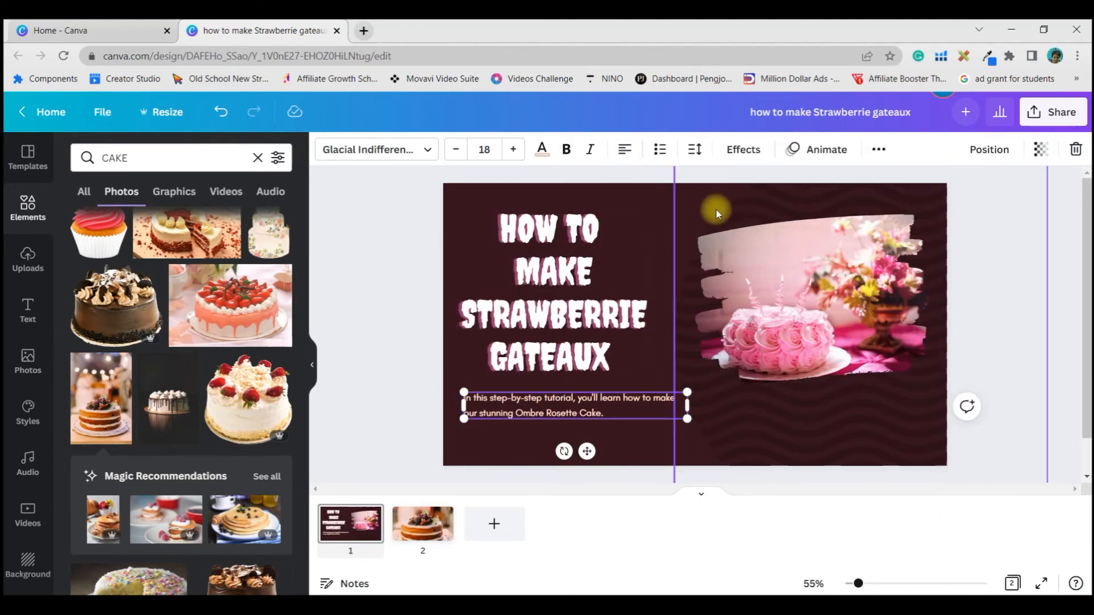
# Step: Try adjusting the transparency of the wavy background pattern, ending at 100, and deselect the pattern
pyautogui.click(526, 190)
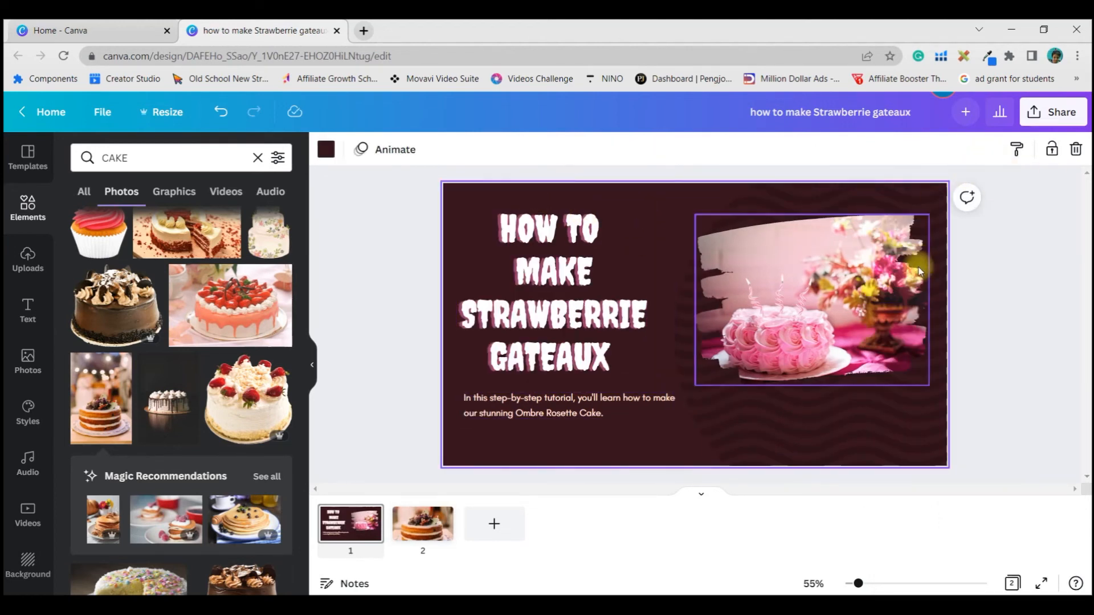
pyautogui.click(747, 420)
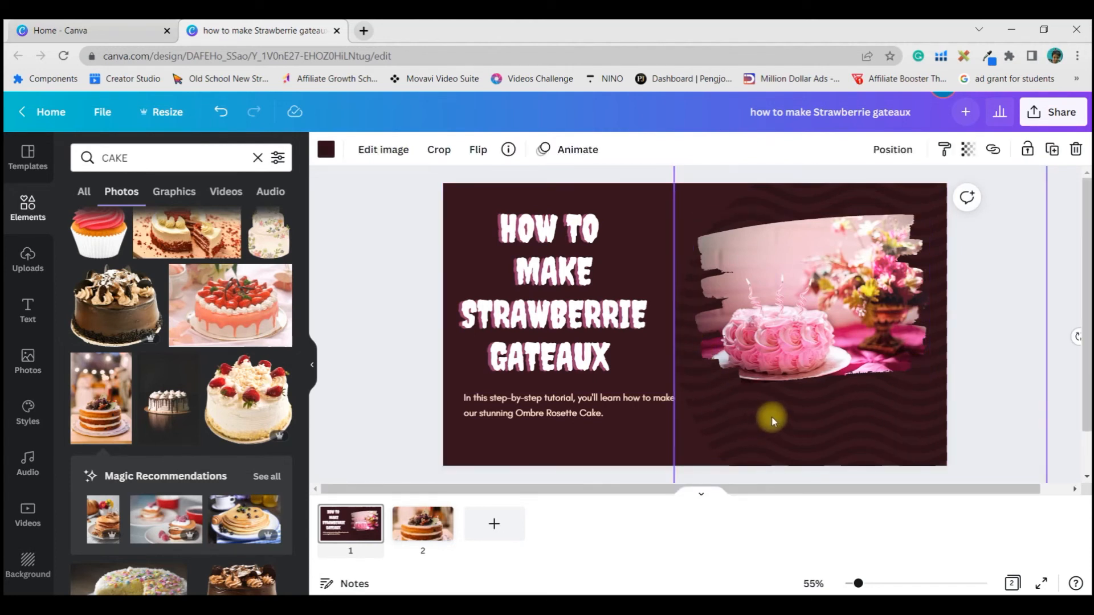
pyautogui.click(968, 150)
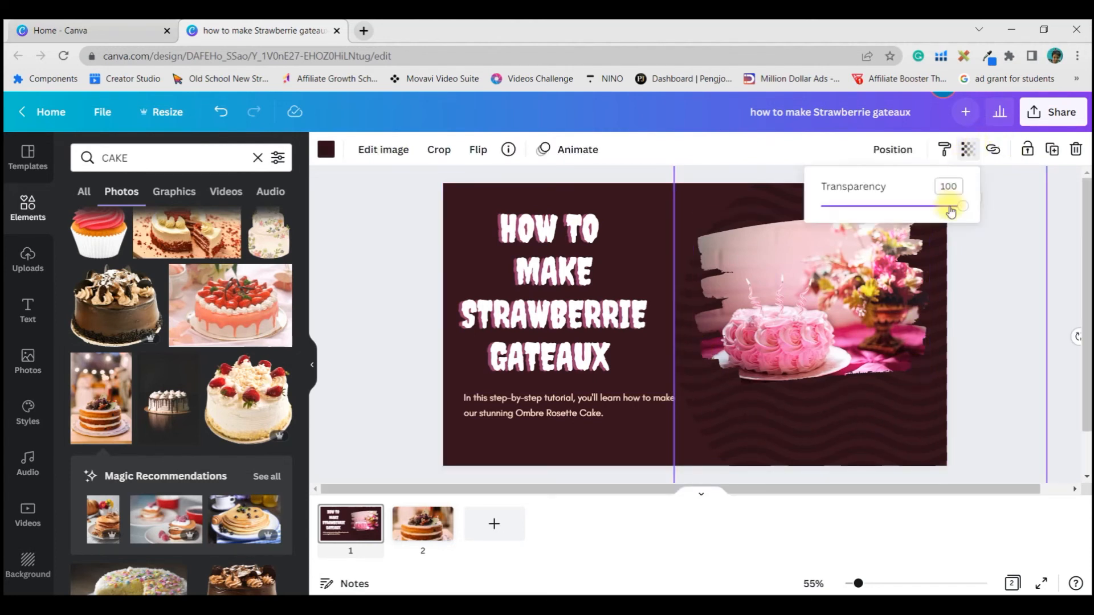
pyautogui.moveTo(959, 215); pyautogui.dragTo(1016, 238)
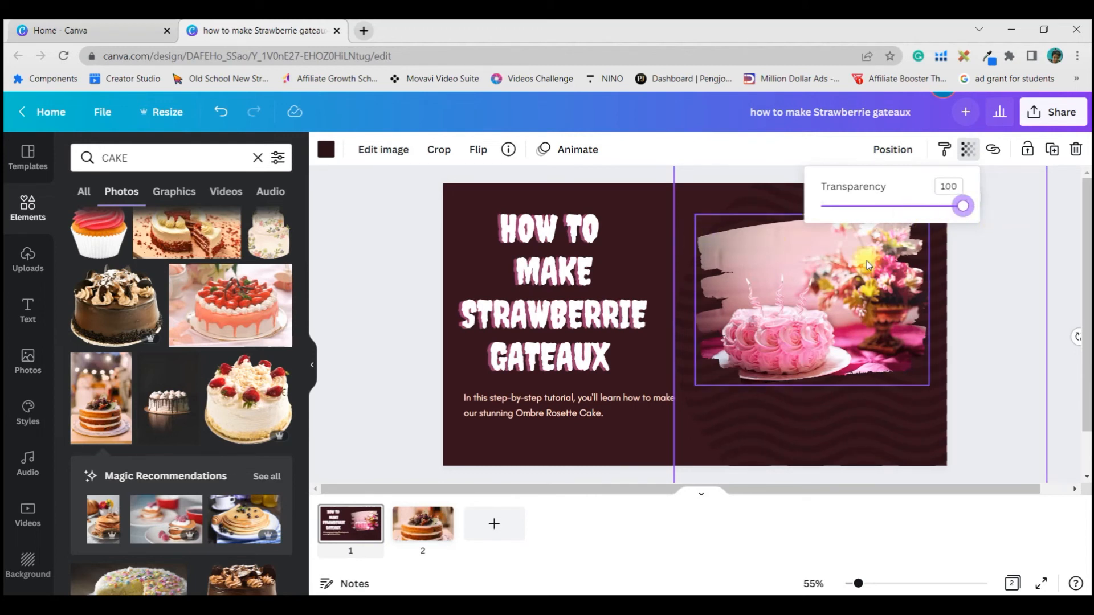
pyautogui.click(664, 207)
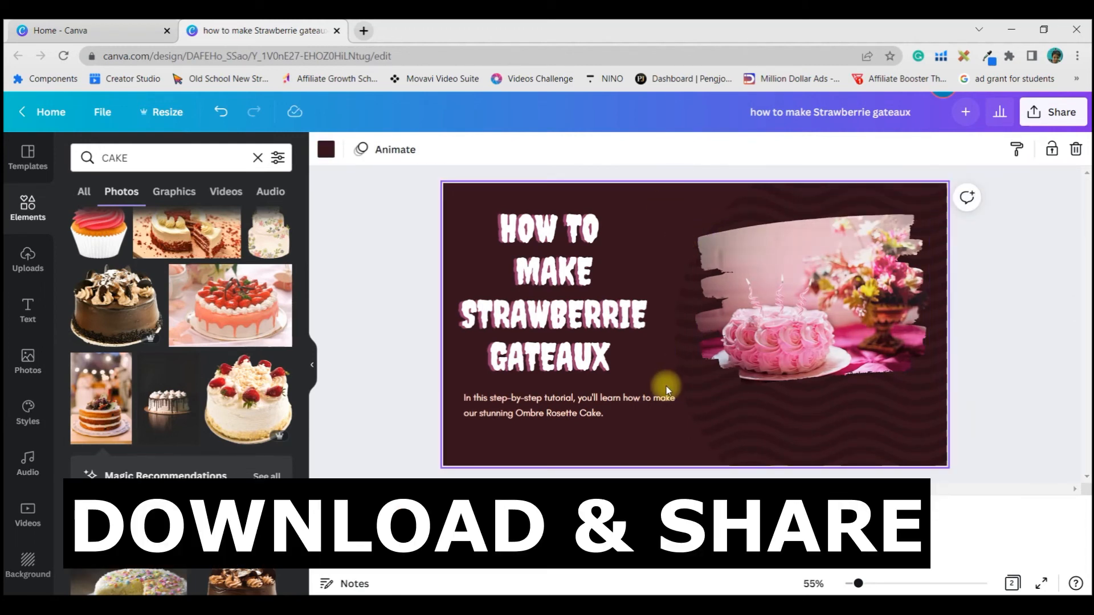
# Step: Open the design's PNG download settings and limit the page selection to page 1 only
pyautogui.click(1047, 113)
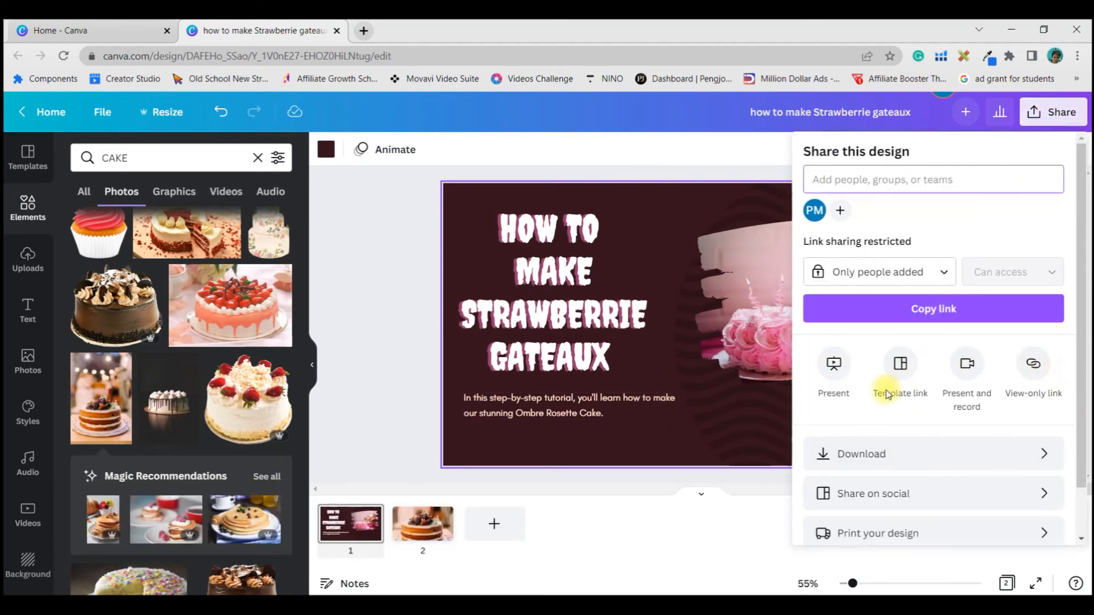
pyautogui.click(919, 451)
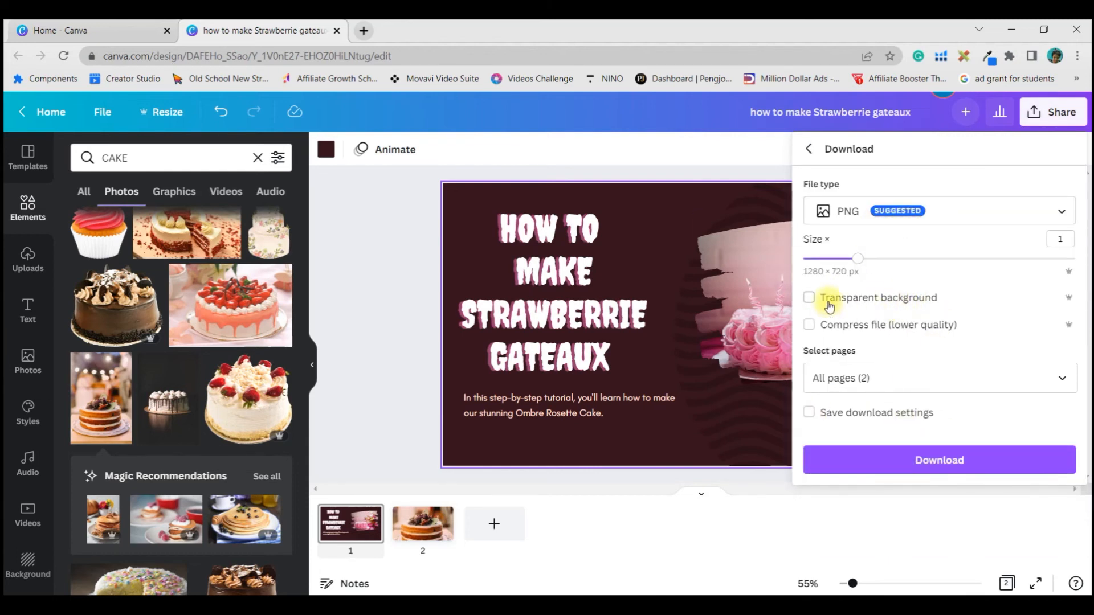
pyautogui.click(937, 379)
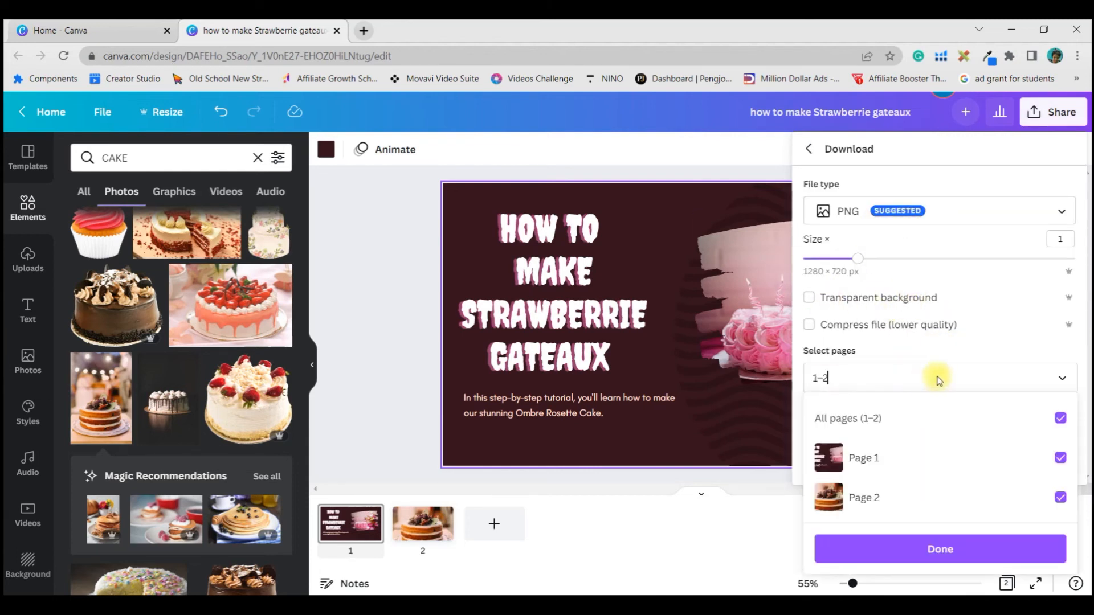
pyautogui.click(1061, 418)
pyautogui.click(1060, 457)
pyautogui.click(1002, 548)
pyautogui.click(910, 456)
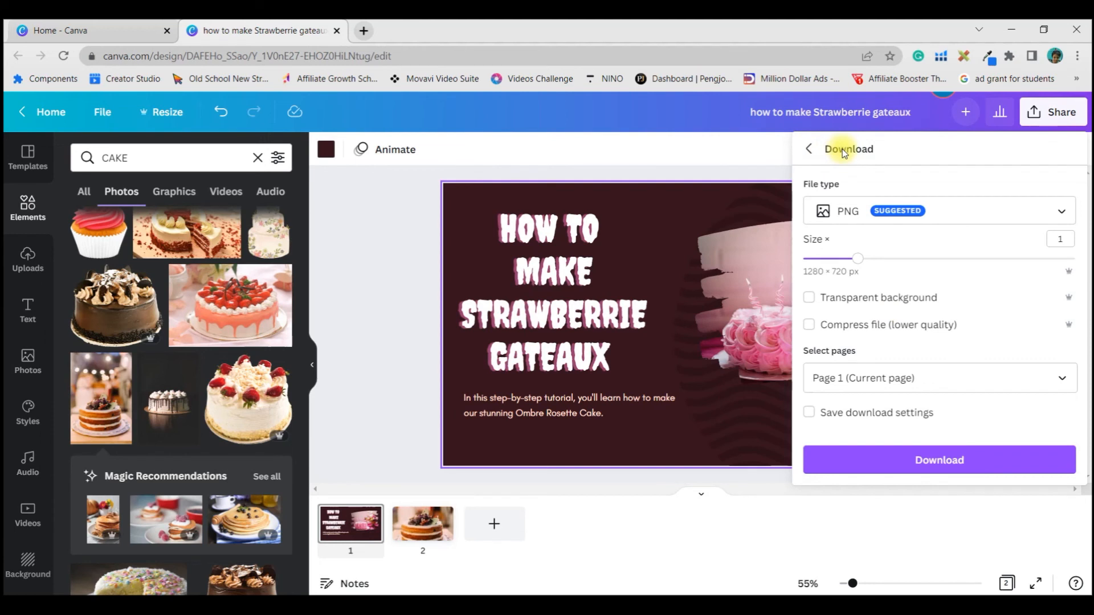
# Step: Return to the sharing options and bring up the social platforms available for publishing the design
pyautogui.click(809, 148)
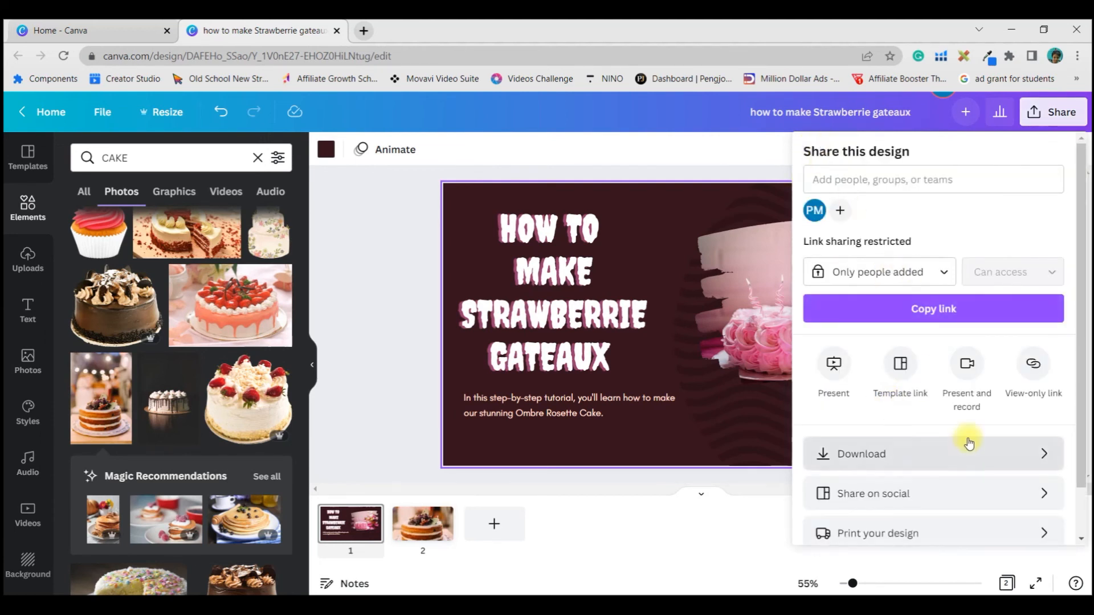
pyautogui.click(897, 494)
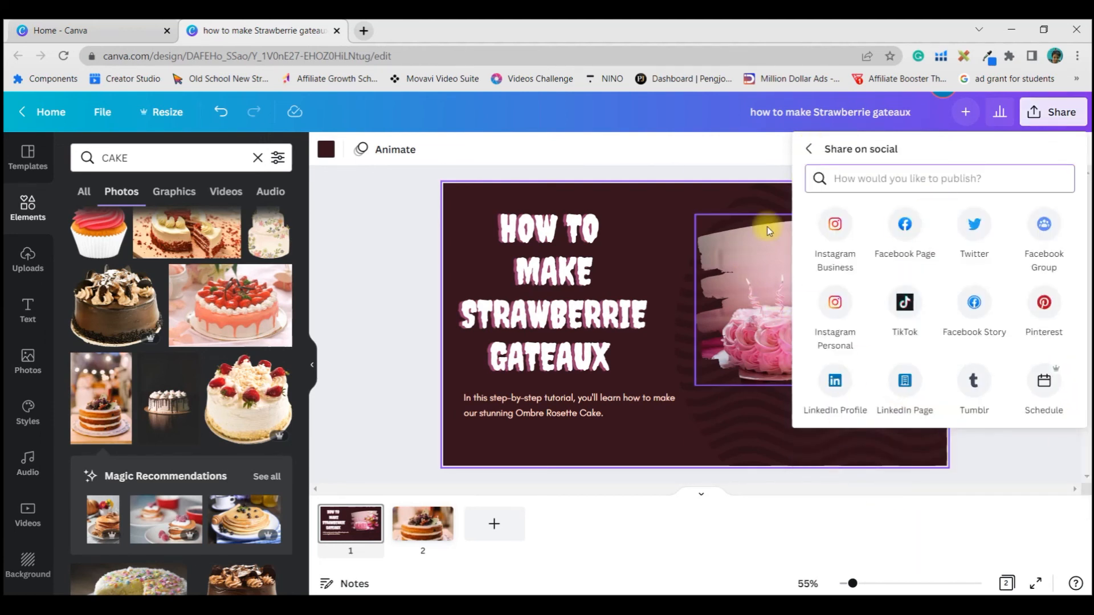